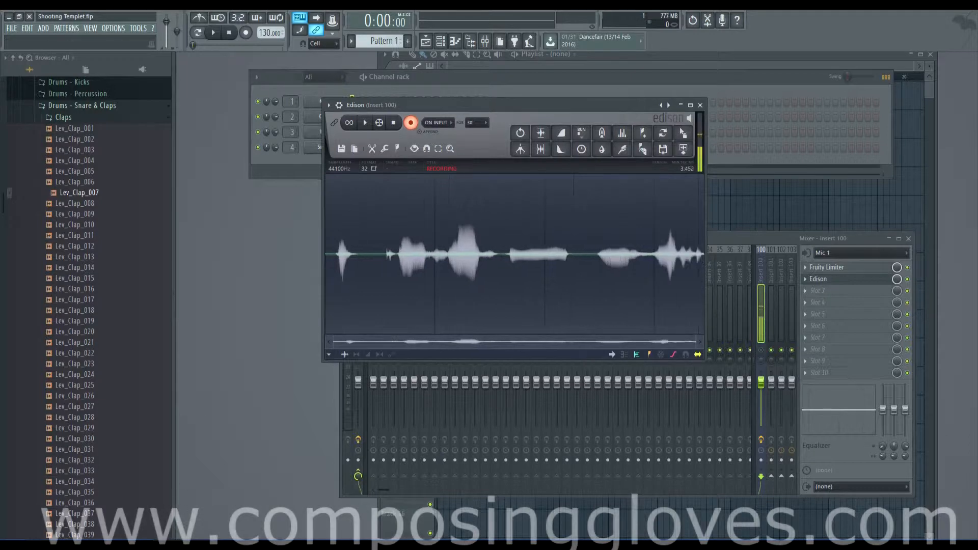
left_click(134, 494)
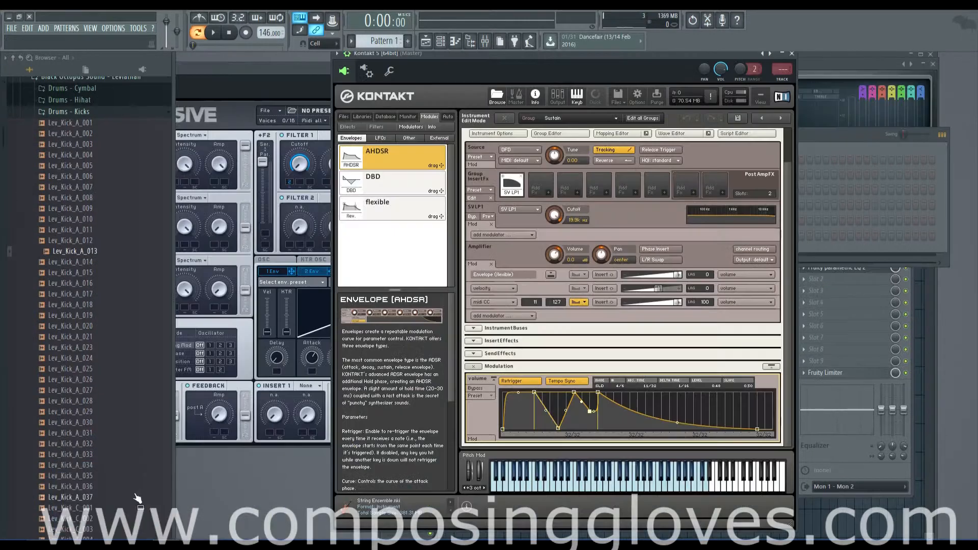
left_click(371, 209)
left_click(372, 180)
left_click(372, 162)
left_click_drag(356, 156, 402, 177)
Replace the amplifier's flexible envelope with an AHDSR envelope modulating the volume
left_click(523, 274)
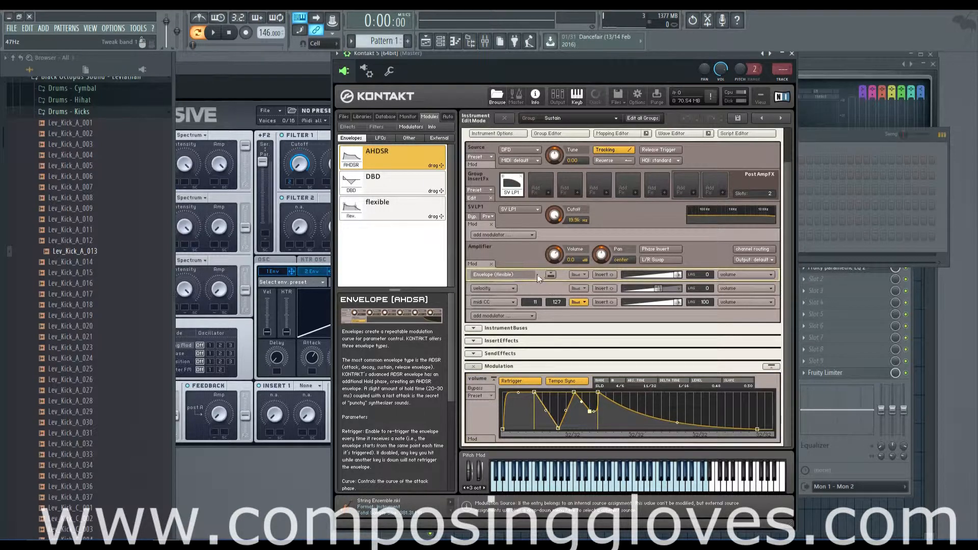
key("Delete")
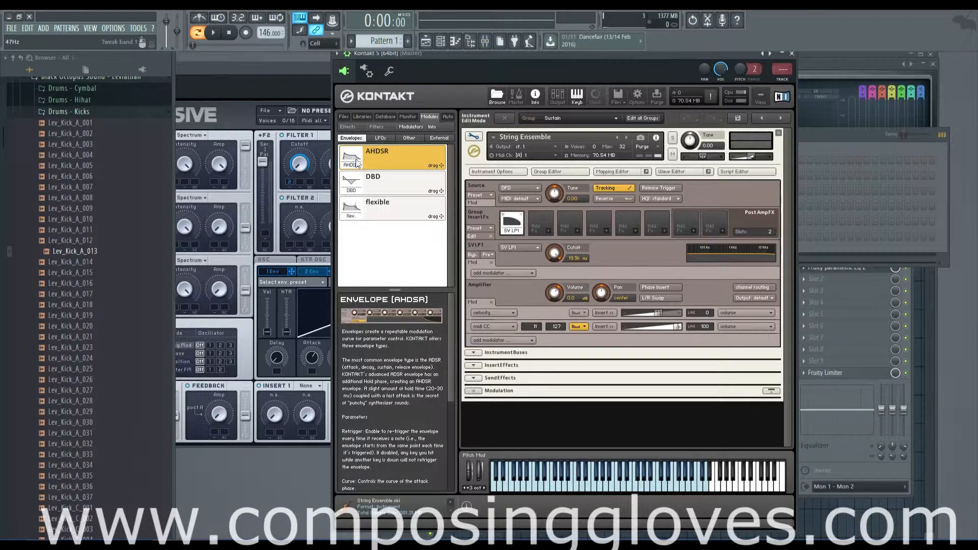
left_click_drag(359, 161, 548, 294)
right_click(554, 296)
mouse_move(593, 317)
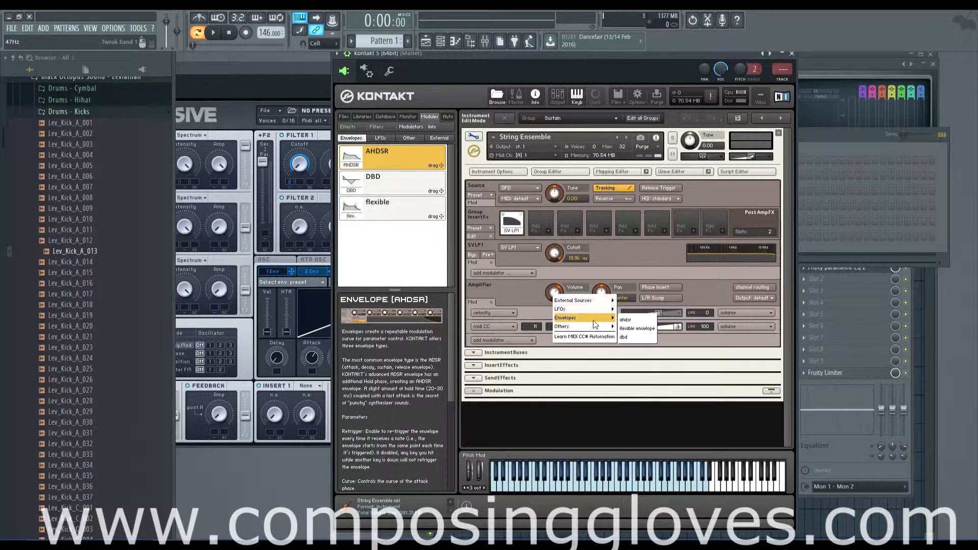
left_click(631, 321)
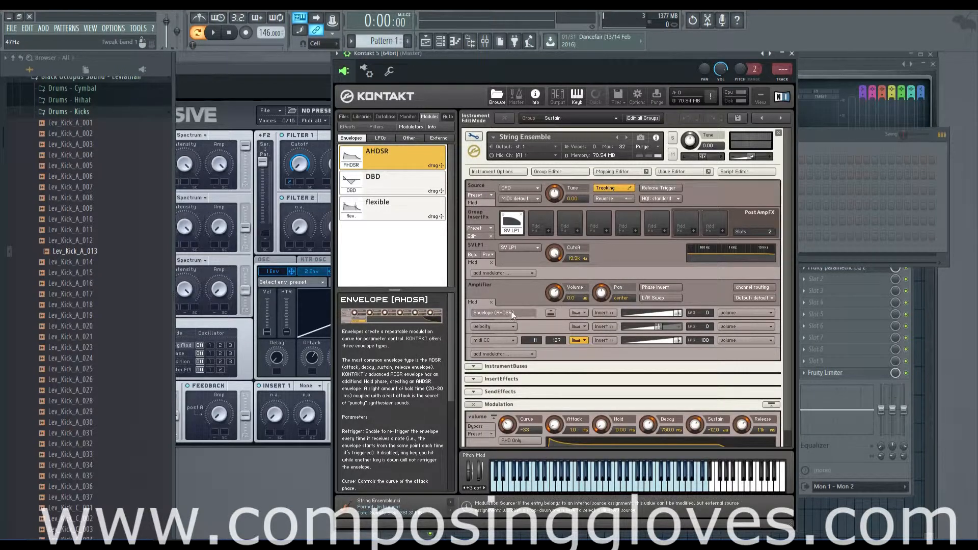
Audition the volume envelope with the attack at 15.0k ms and at 0 ms, and settle on about 1.3 ms
scroll(647, 317, "down", 1)
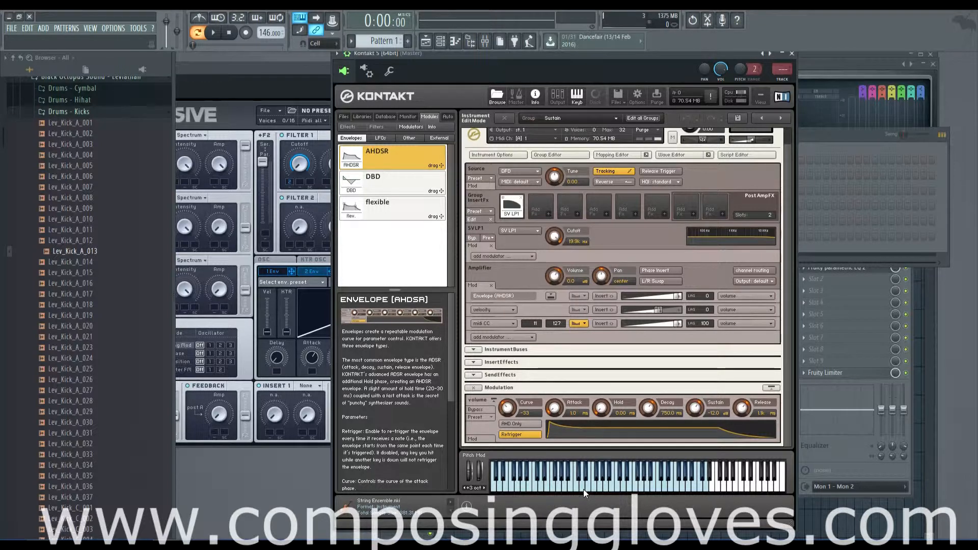
left_click(565, 489)
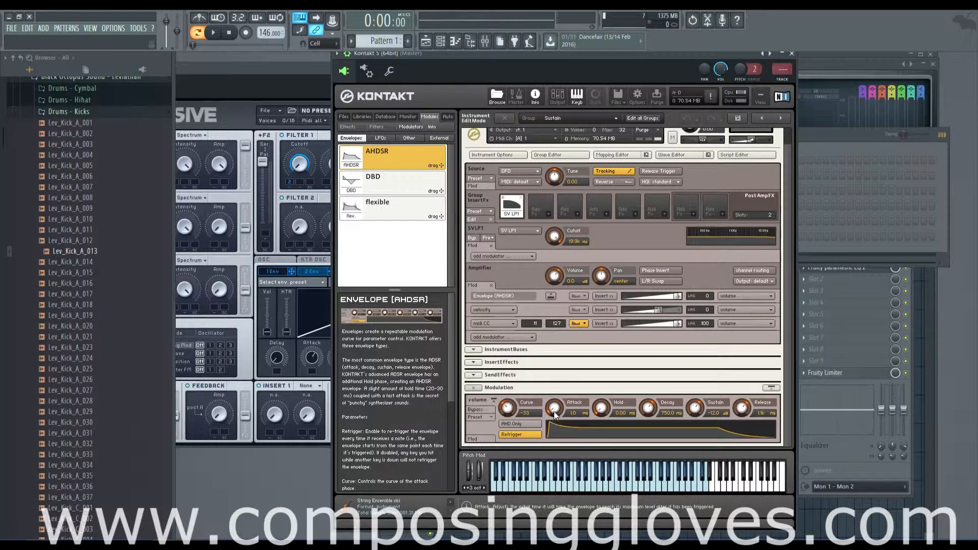
left_click_drag(556, 409, 559, 402)
key("v")
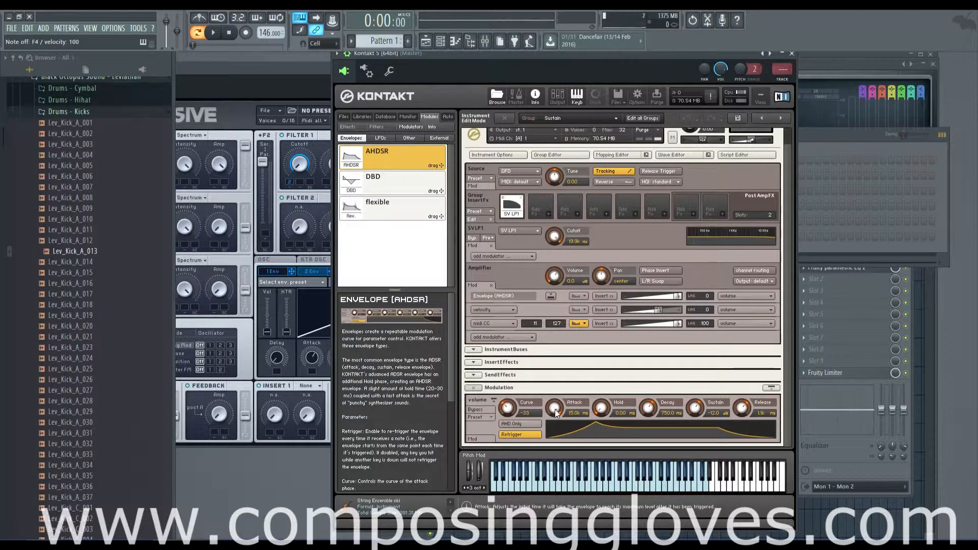
left_click_drag(567, 413, 562, 444)
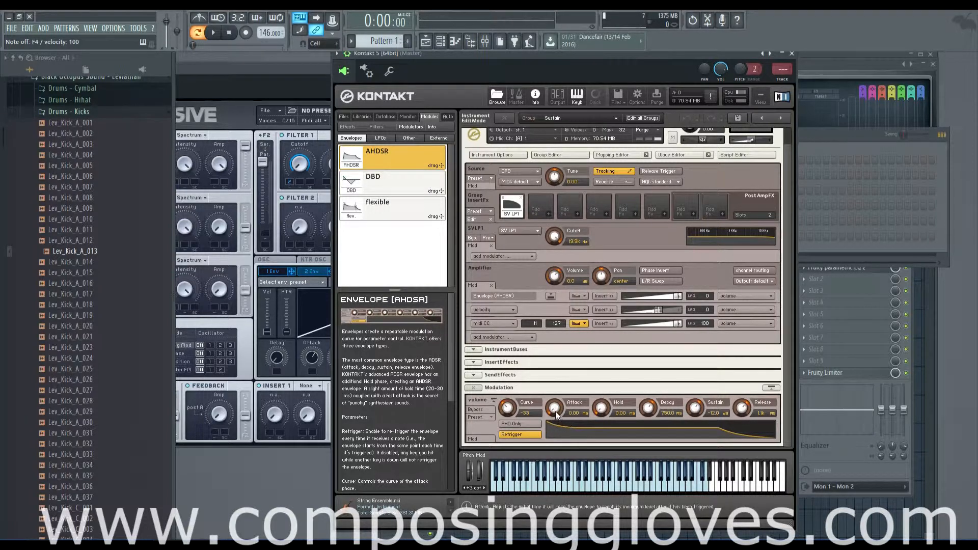
left_click_drag(555, 409, 554, 406)
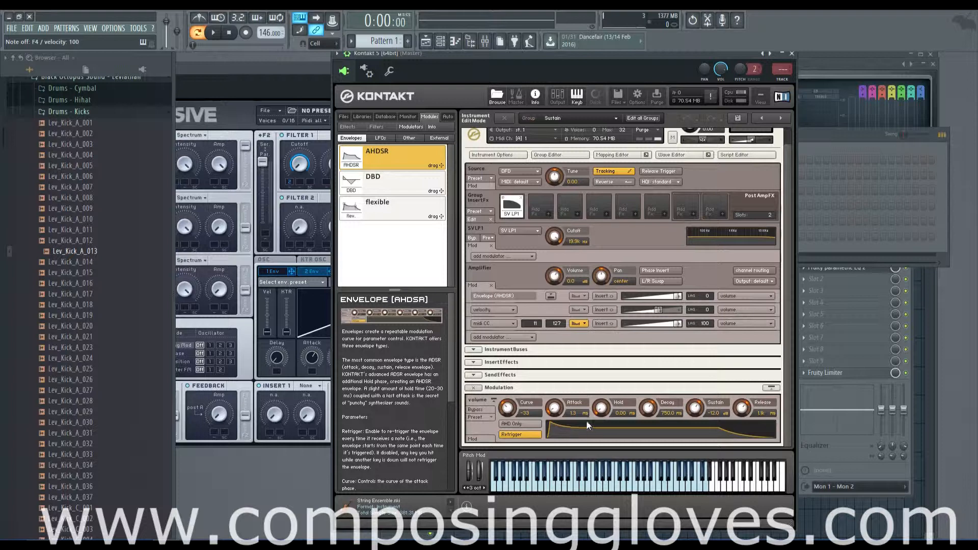
Set the volume envelope's hold to about 52.4 ms, decay to about 491.8 ms and sustain to about -8.7 dB
mouse_move(598, 412)
left_mouse_down()
mouse_move(604, 377)
mouse_move(607, 396)
left_mouse_up()
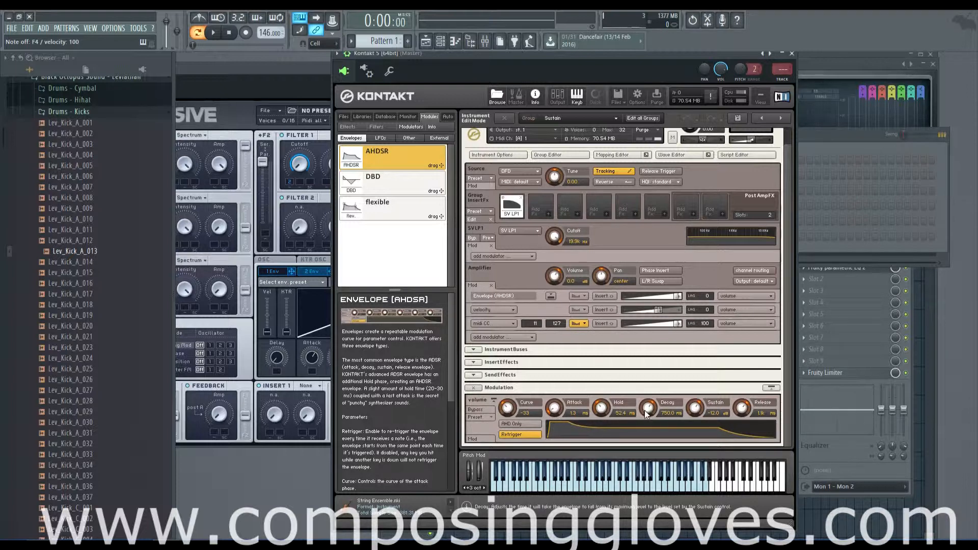
left_click_drag(645, 413, 645, 422)
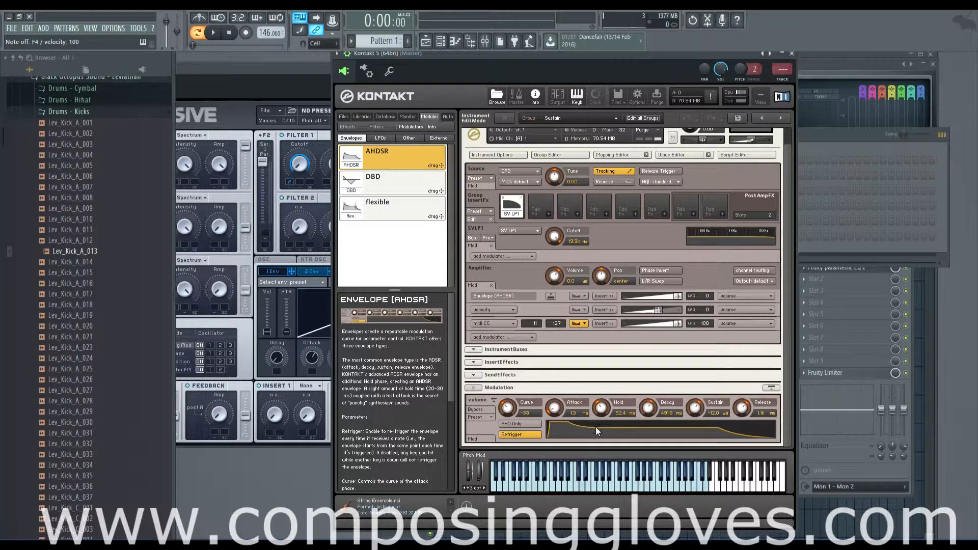
left_click_drag(695, 414, 682, 360)
left_click_drag(695, 411, 697, 439)
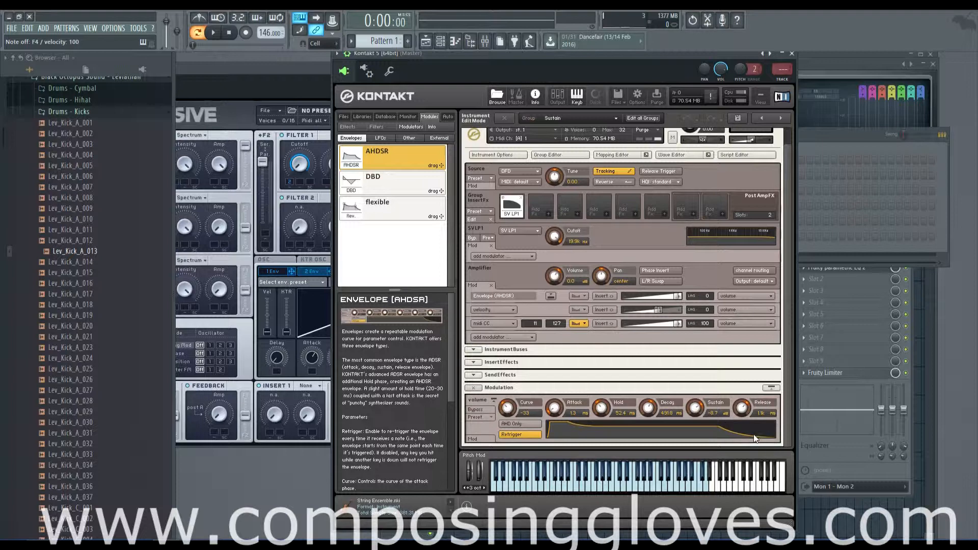
Set the envelope's release to 0 ms and play notes before and after to hear how they end
left_click(639, 490)
left_click_drag(740, 409, 740, 448)
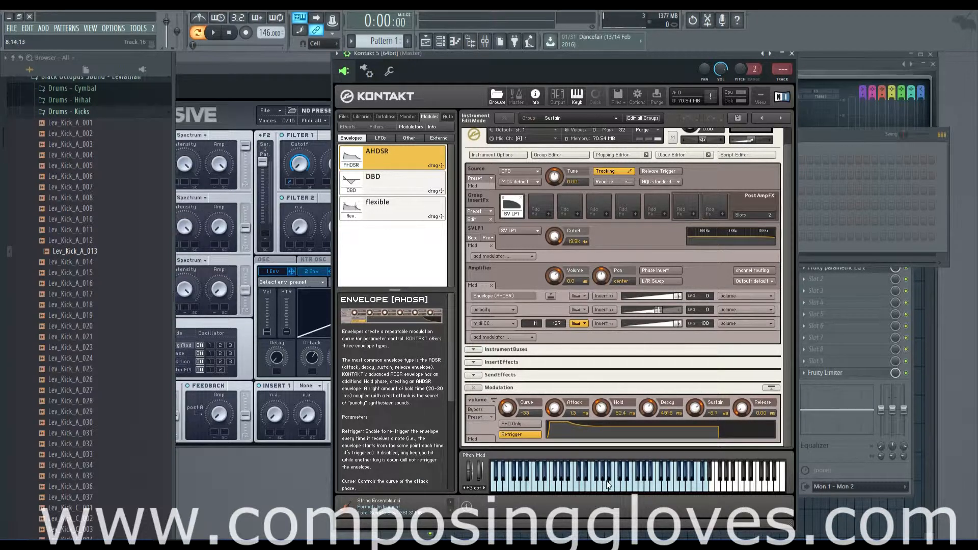
left_click(607, 488)
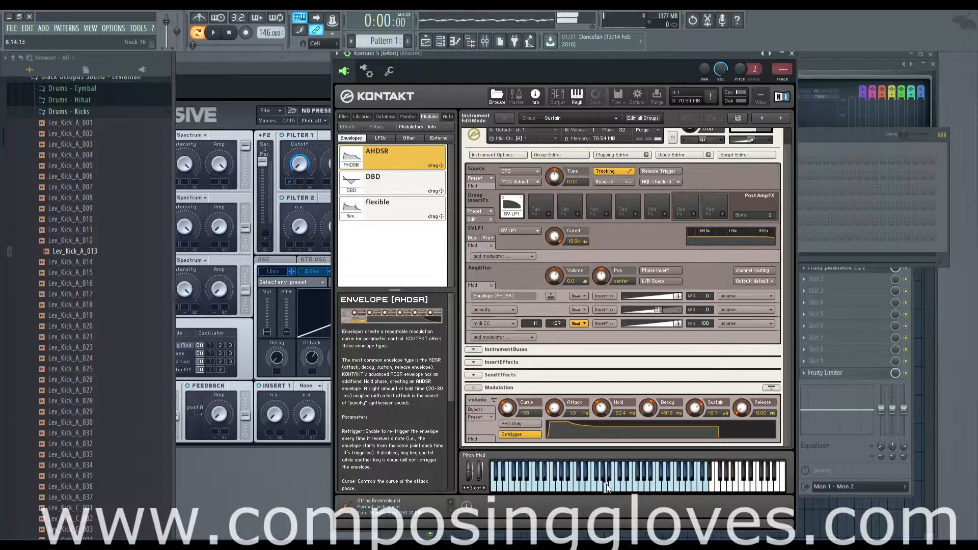
left_click(607, 488)
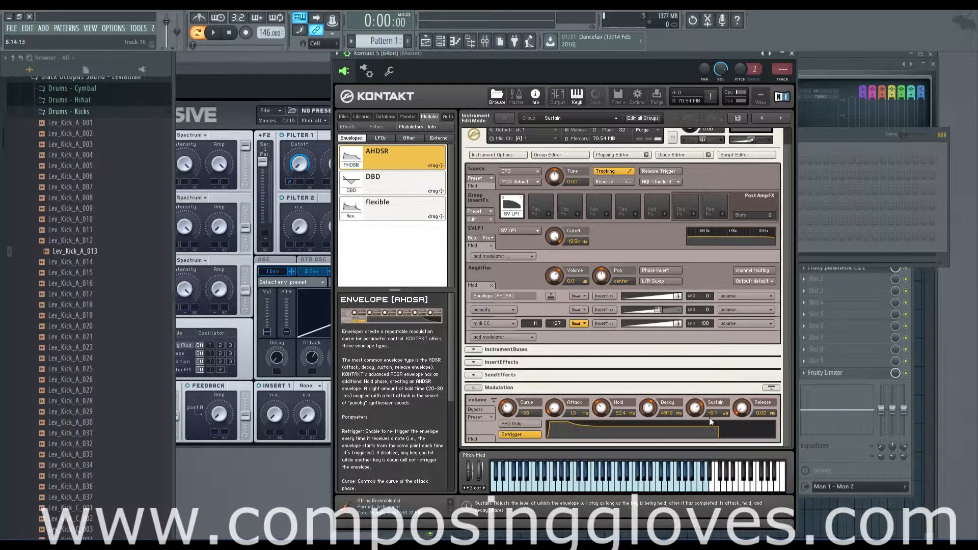
Set the envelope's attack to about 143.5 ms and its curve to -35, and play a note to hear it
left_click_drag(554, 407, 561, 427)
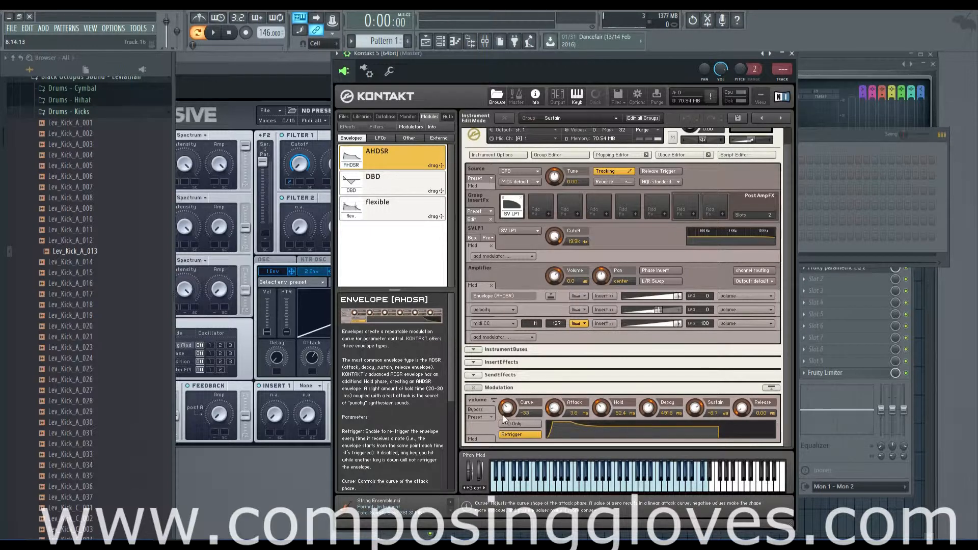
left_click_drag(505, 411, 552, 372)
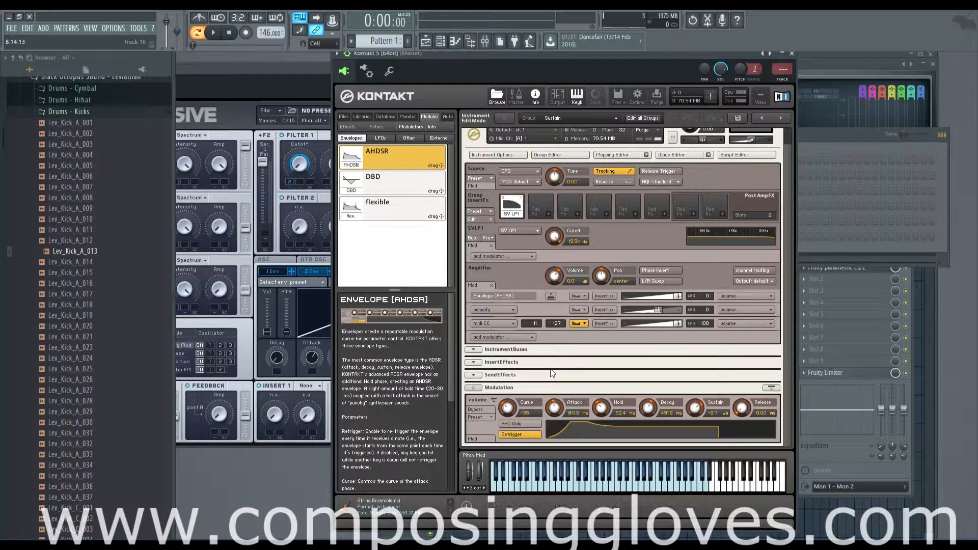
key("v")
Compare the envelope's release at about 131.5 ms and at 0 ms with test notes, and settle on about 174 ms
mouse_move(741, 410)
left_mouse_down()
mouse_move(733, 372)
mouse_move(743, 427)
left_mouse_up()
key("v")
key("v")
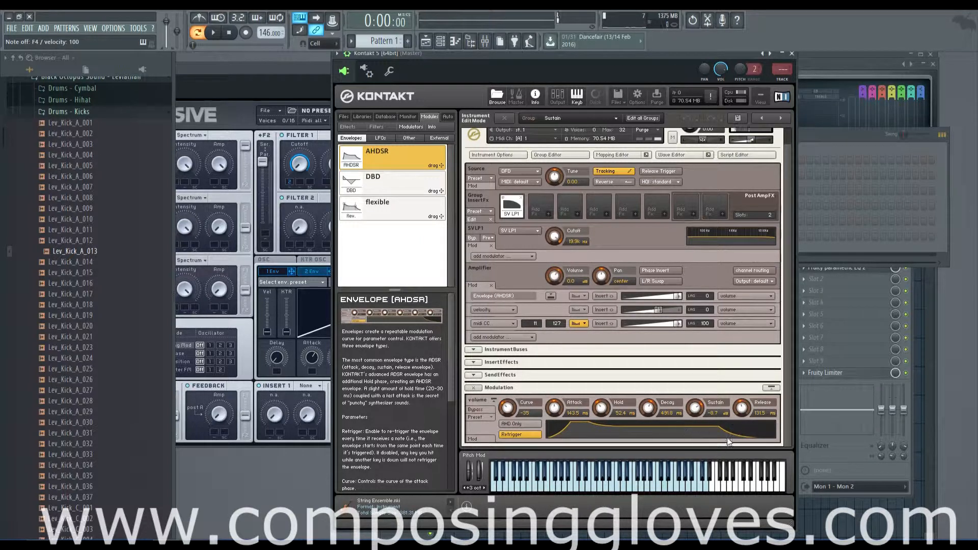
left_click_drag(739, 411, 741, 491)
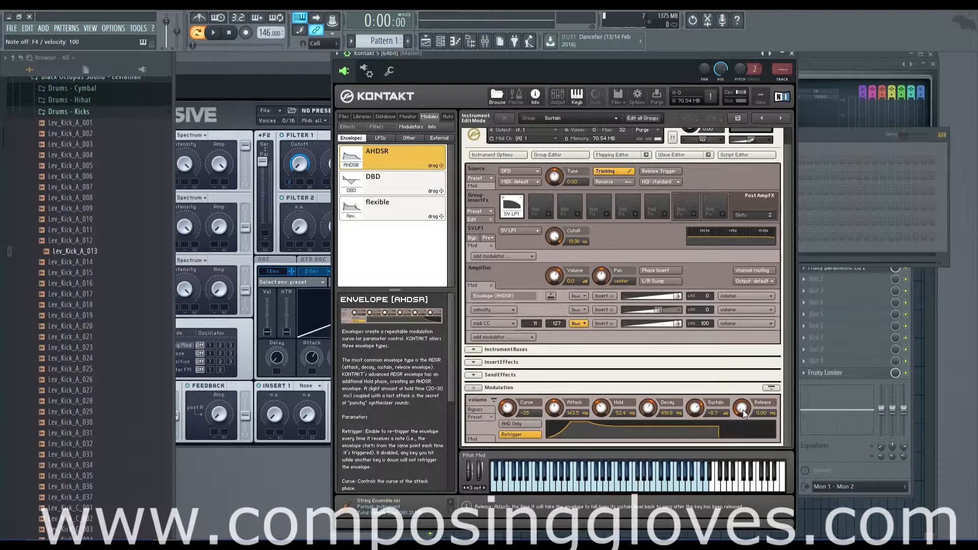
key("v")
left_click_drag(743, 413, 732, 362)
Play test notes with the attack at about 50 ms, and shorten the attack to about 10.5 ms and the hold to 0 ms
left_click_drag(553, 413, 557, 423)
key("q")
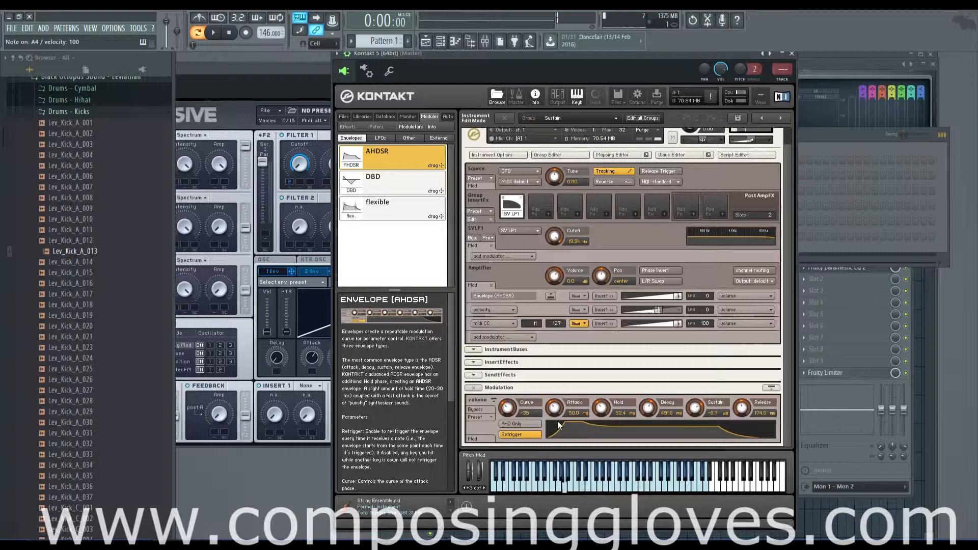
key("v")
mouse_move(554, 407)
left_mouse_down()
mouse_move(553, 434)
mouse_move(555, 404)
left_mouse_up()
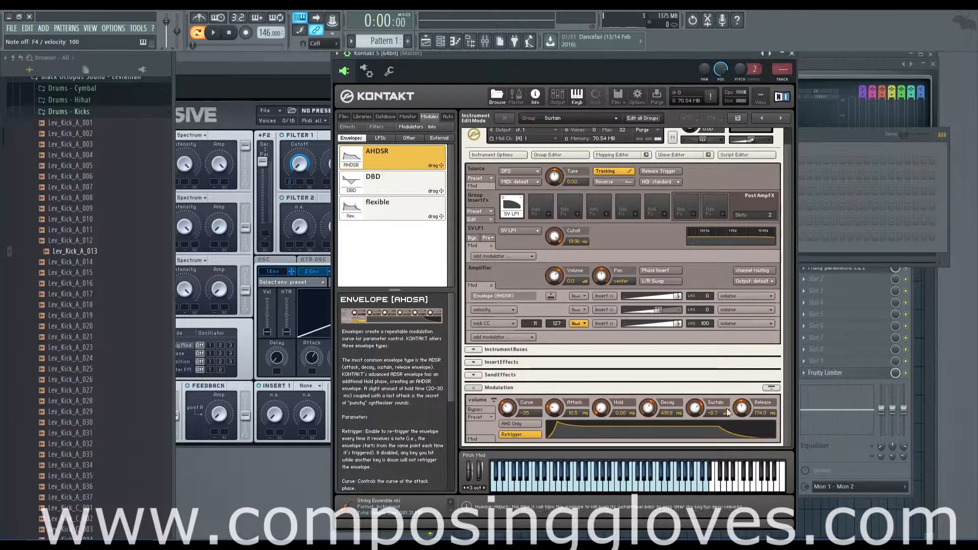
Reshape the envelope with a decay of about 130.3 ms, a sustain of about -14.6 dB and a release of about 182.3 ms
mouse_move(694, 409)
left_mouse_down()
mouse_move(692, 425)
mouse_move(690, 411)
left_mouse_up()
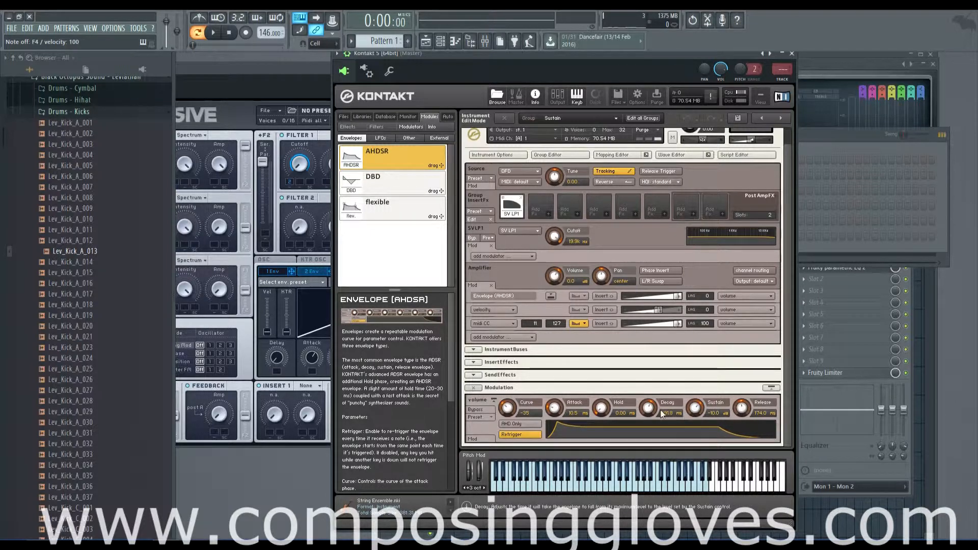
left_click_drag(648, 434, 646, 389)
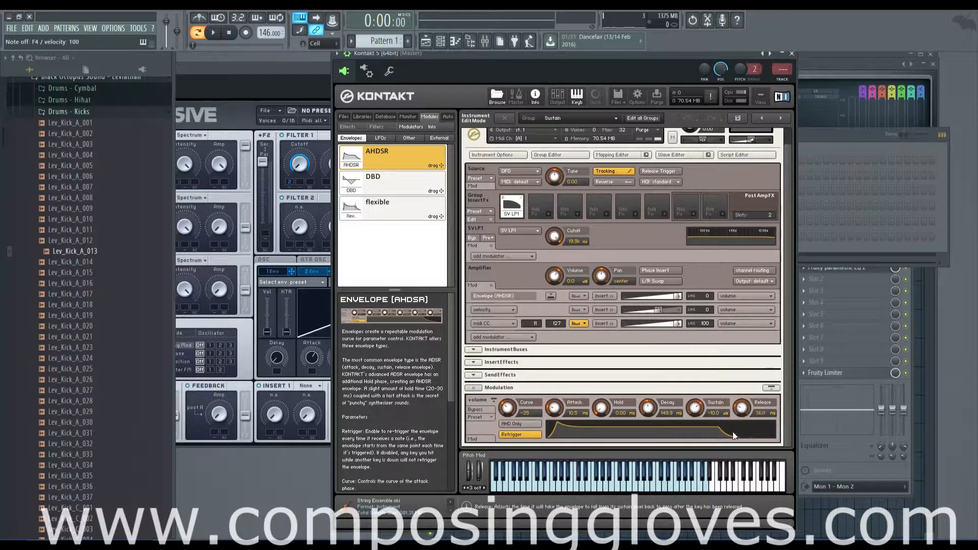
left_click_drag(732, 432, 650, 410)
left_click_drag(598, 385, 556, 421)
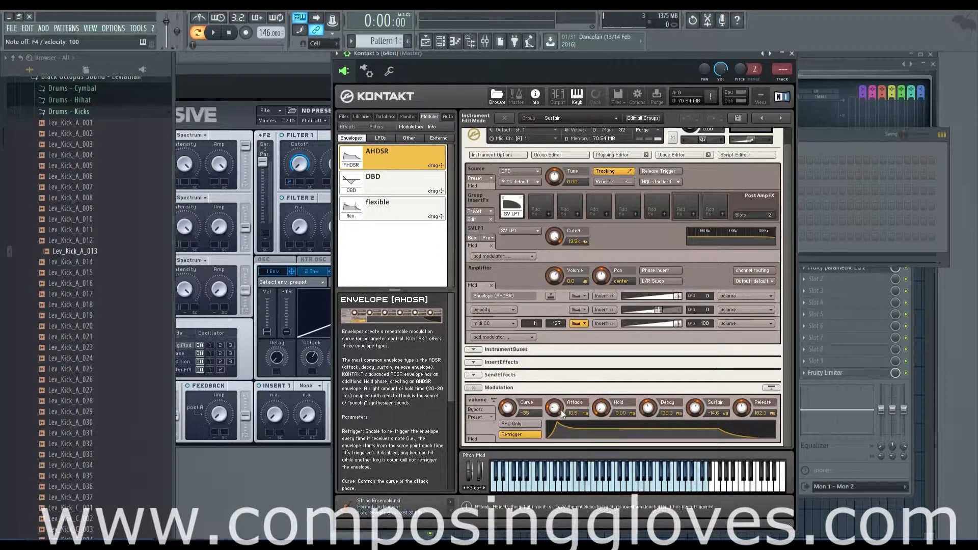
Try minimum sustain with a 25.0k ms decay, and return the sustain to about -14.6 dB with a decay of about 1.8k ms
left_click_drag(695, 410, 689, 484)
mouse_move(649, 418)
left_mouse_down()
mouse_move(647, 329)
mouse_move(651, 426)
left_mouse_up()
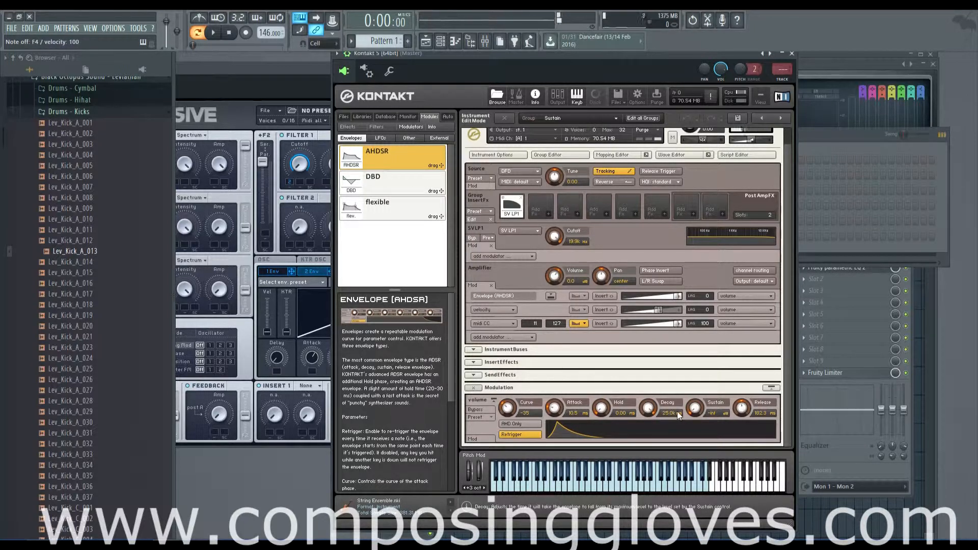
left_click_drag(693, 411, 690, 357)
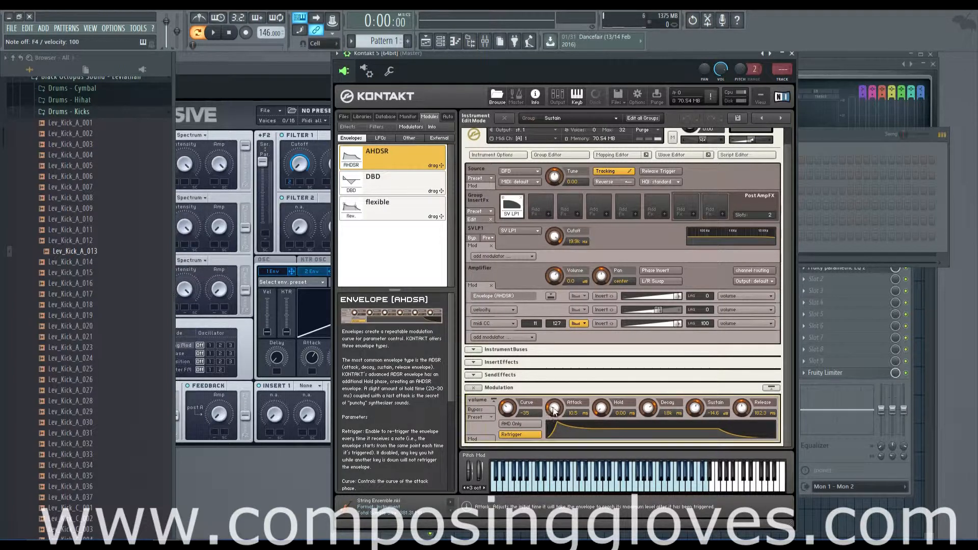
Set the attack to about 19.2 ms, and raise the hold to about 1.0k ms before bringing it back to 0 ms
left_click_drag(554, 418, 595, 345)
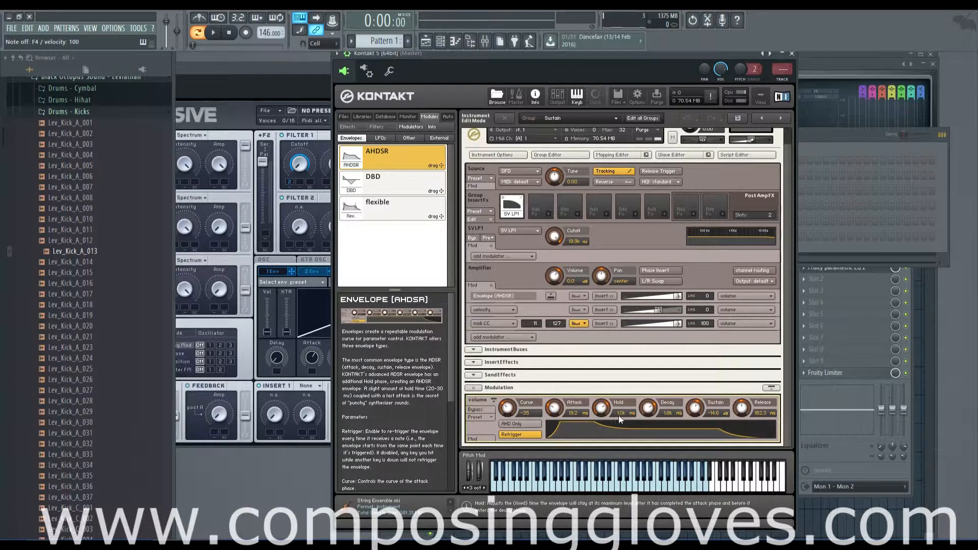
left_click_drag(601, 407, 602, 471)
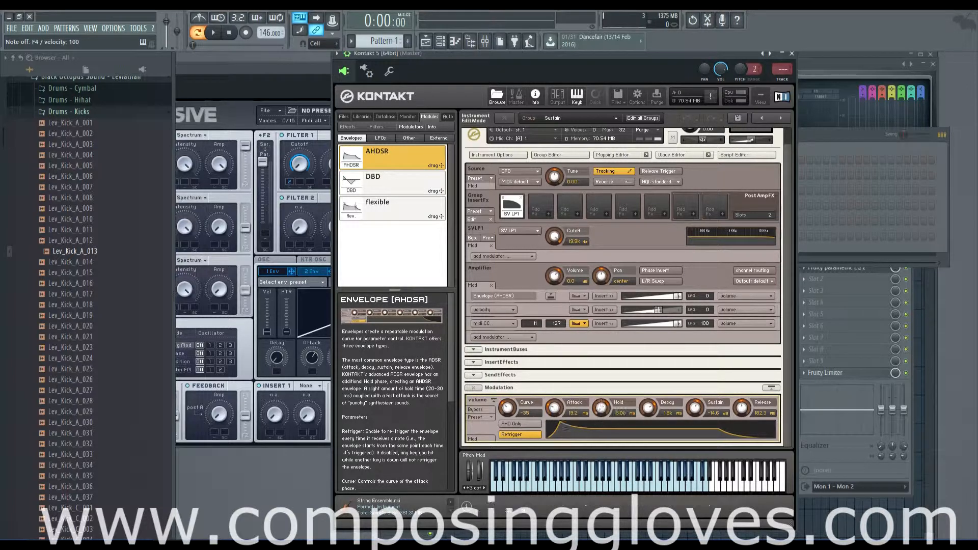
left_click_drag(602, 412, 617, 443)
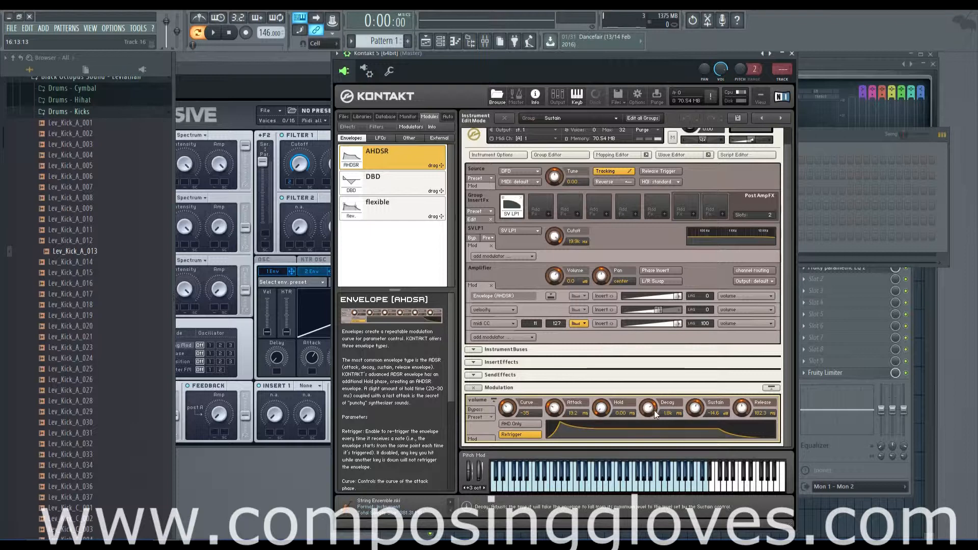
Reduce the envelope's decay to 0 ms, keep the hold at 0 ms, and play the note twice to hear it
left_click_drag(654, 411, 651, 436)
left_click_drag(601, 411, 650, 443)
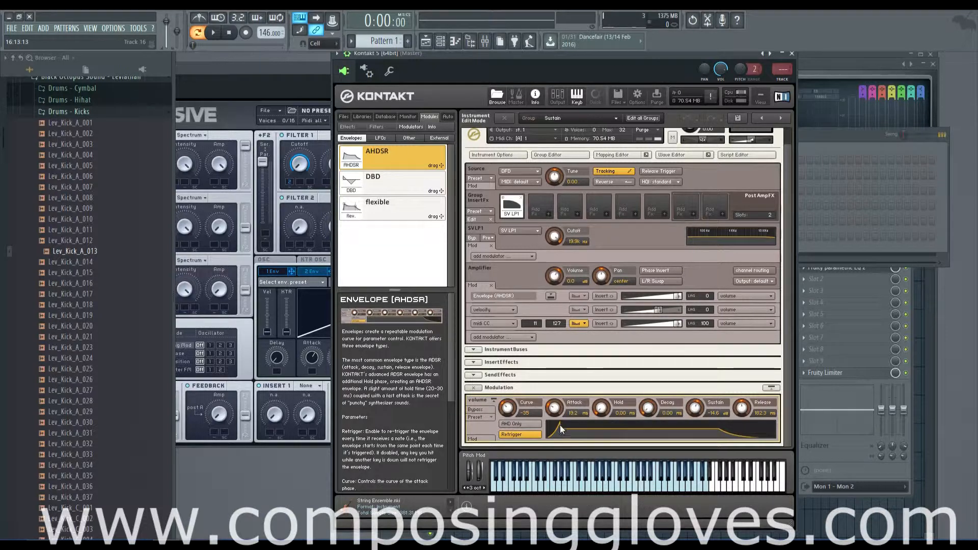
key("v")
key("v")
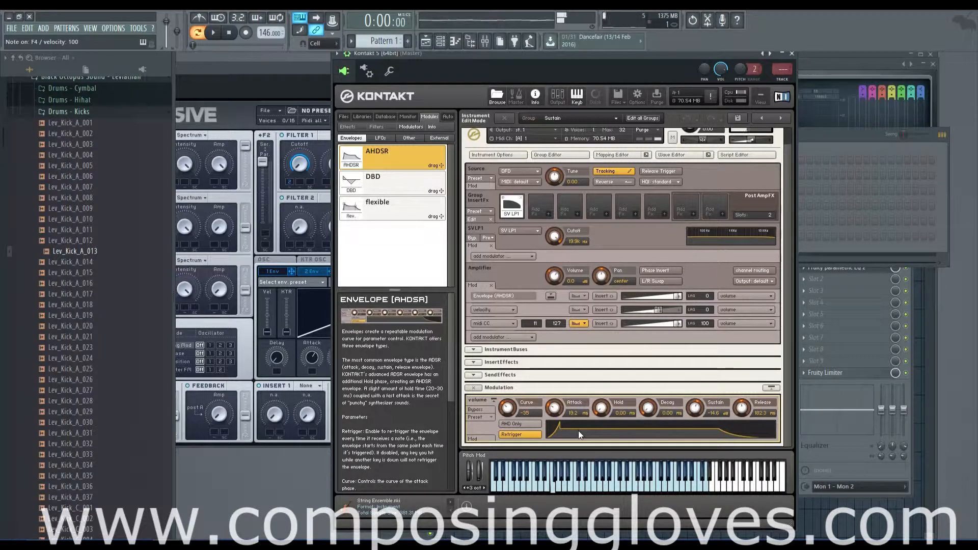
Audition the attack at 0 ms and at about 6.7 ms, and lower the sustain to its minimum with another test note
left_click_drag(554, 409, 574, 494)
key("v")
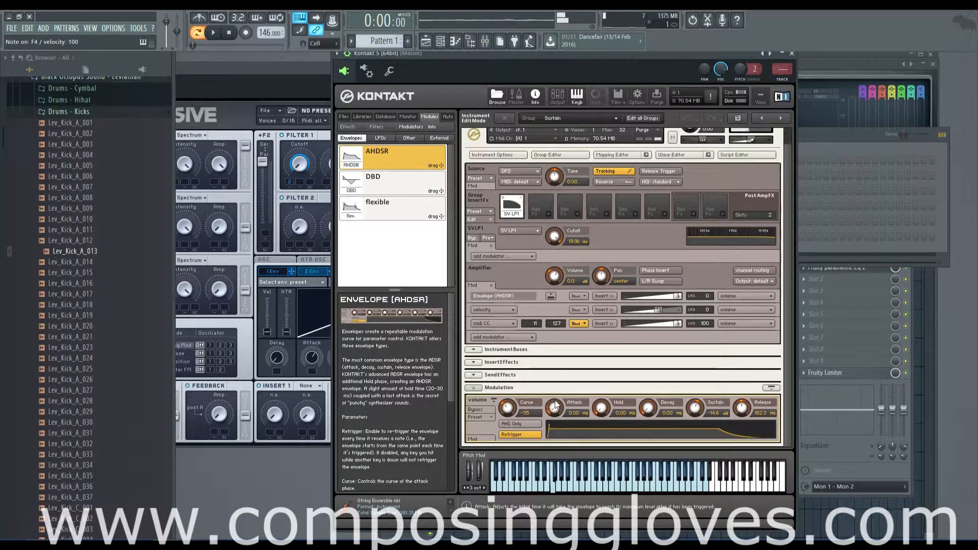
left_click_drag(555, 408, 557, 395)
key("v")
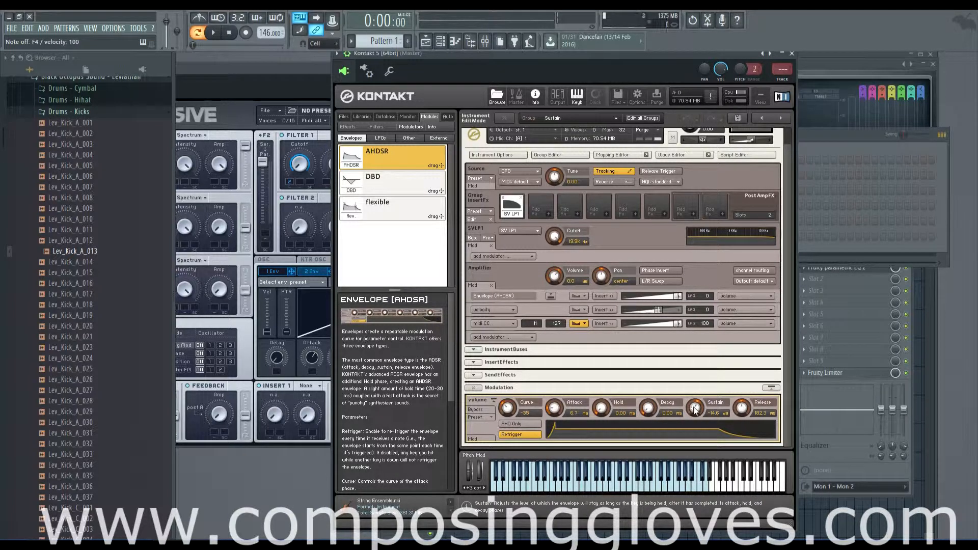
left_click_drag(695, 408, 698, 518)
key("v")
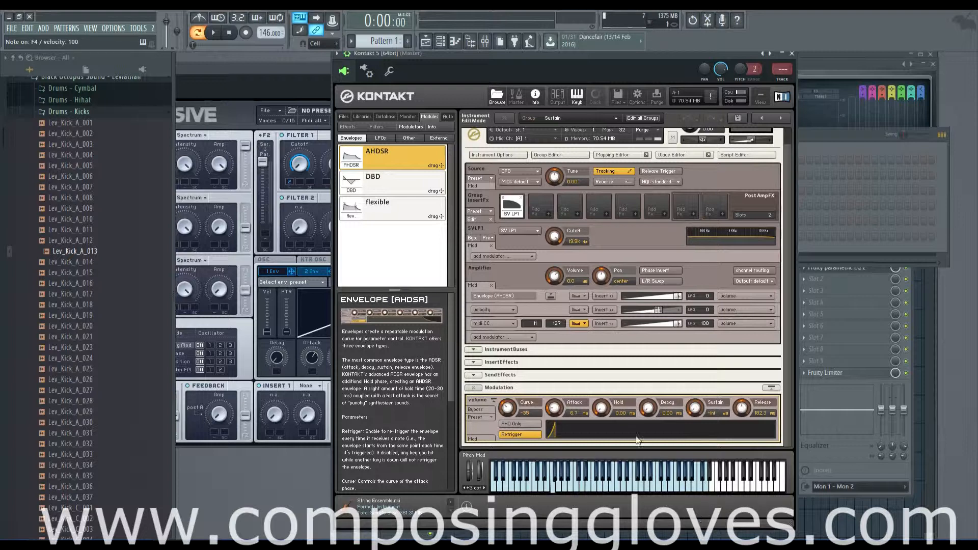
Play a series of test notes, and audition the attack at about 1.8k ms before reducing it to 0 ms
key("b")
key("c")
key("n")
key("m")
key("comma")
key("period")
left_click_drag(556, 408, 572, 396)
key("comma")
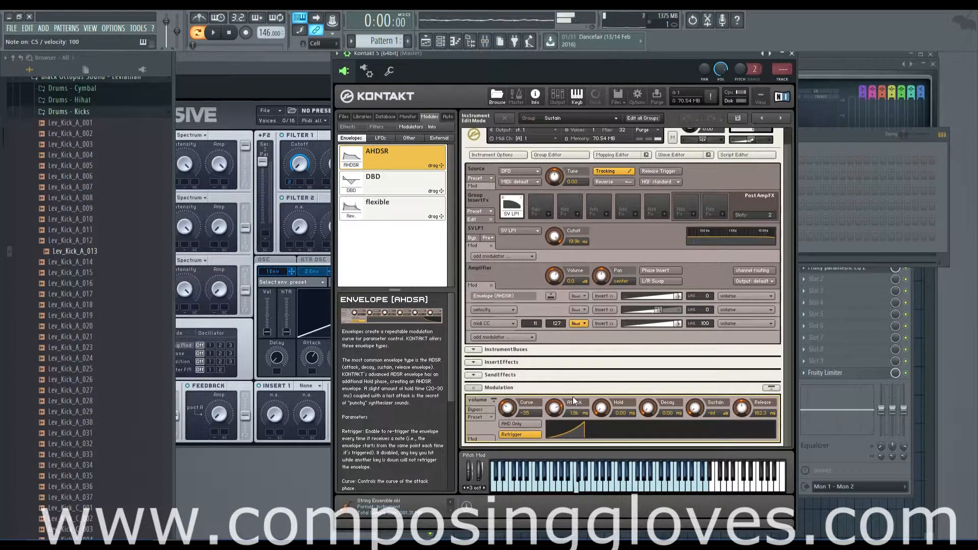
left_click_drag(551, 411, 572, 529)
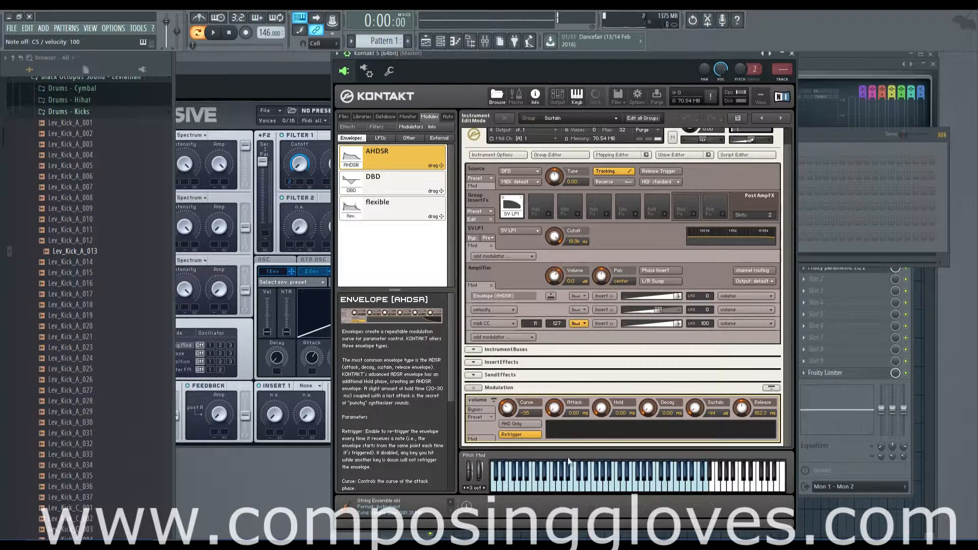
Set the envelope's attack to about 8.9 ms and decay to 25.0k ms, and try several sustain levels, ending at about -26.2 dB
left_click_drag(554, 409, 565, 403)
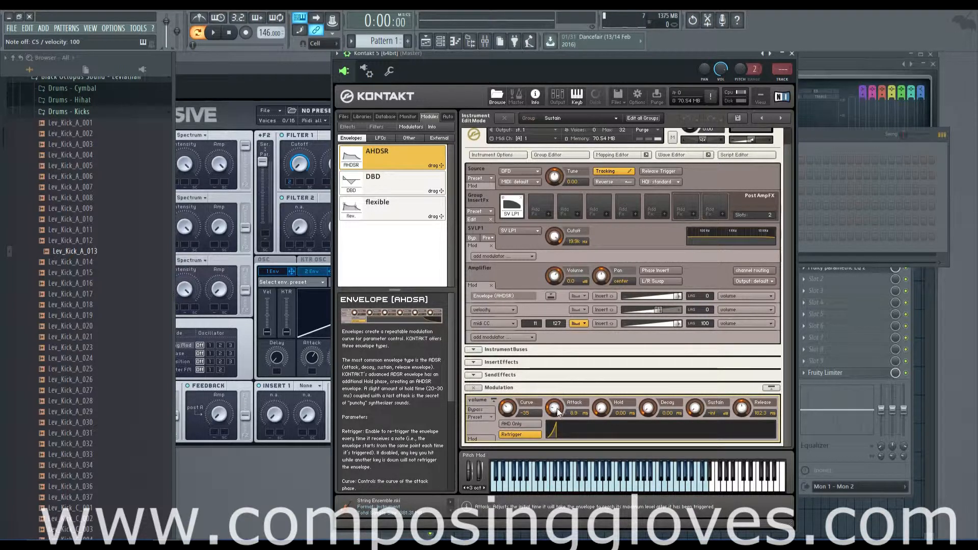
left_click_drag(648, 407, 630, 309)
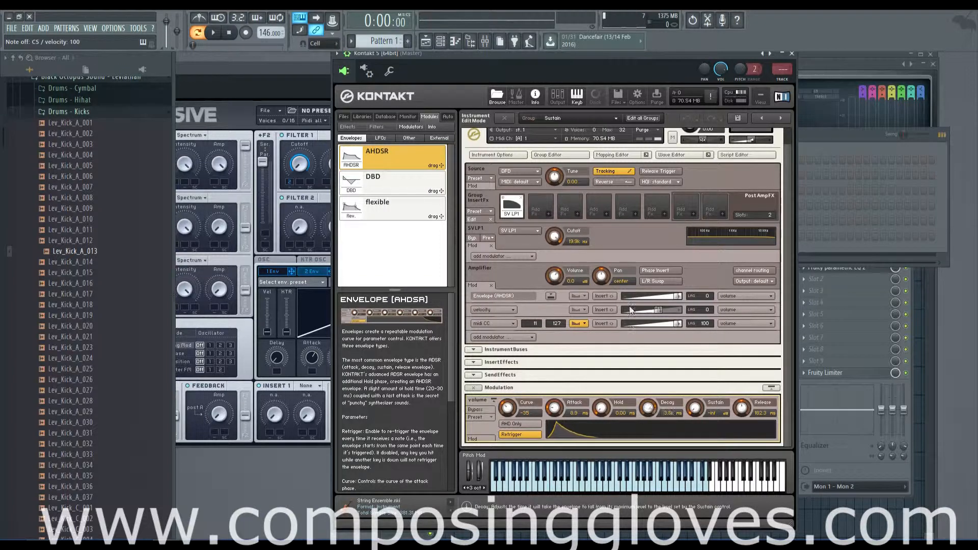
left_click_drag(694, 407, 690, 376)
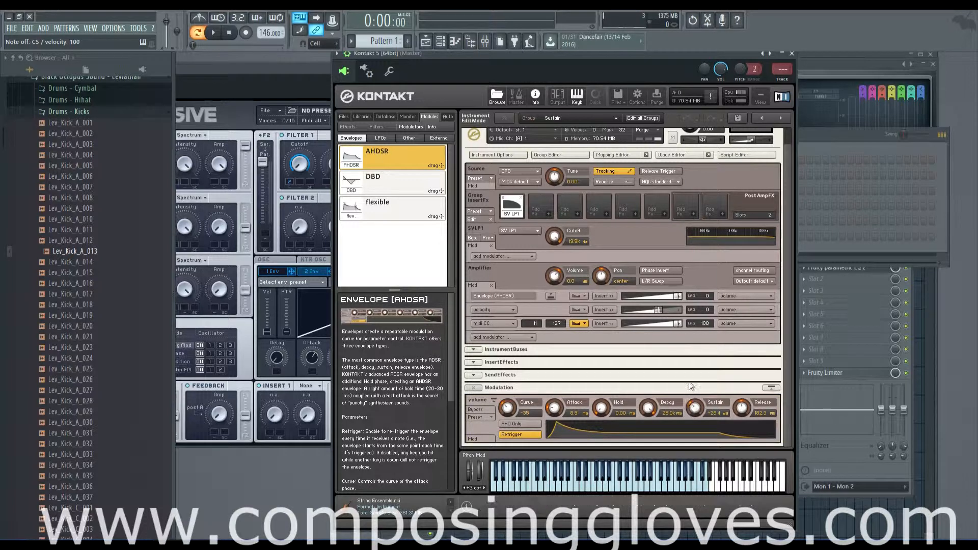
left_click_drag(694, 407, 681, 336)
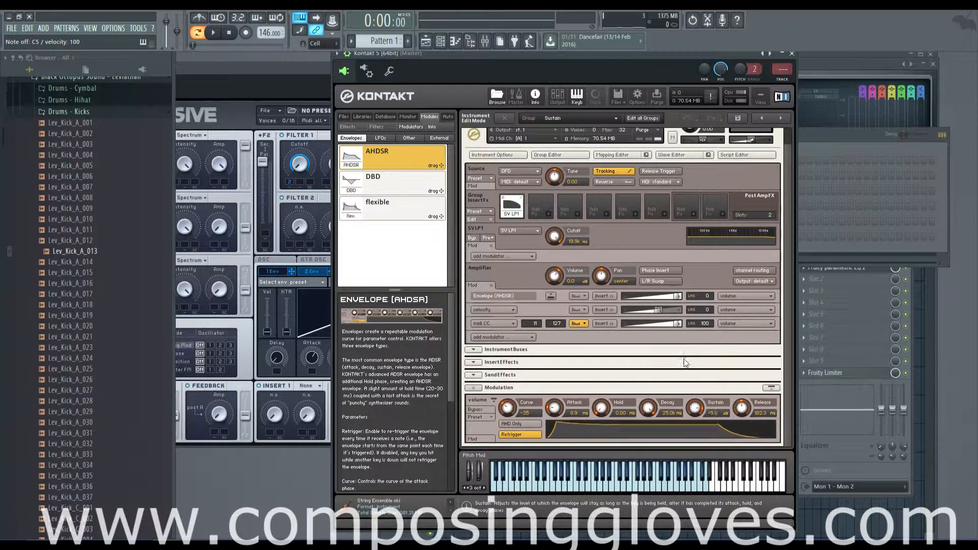
left_click_drag(694, 407, 702, 446)
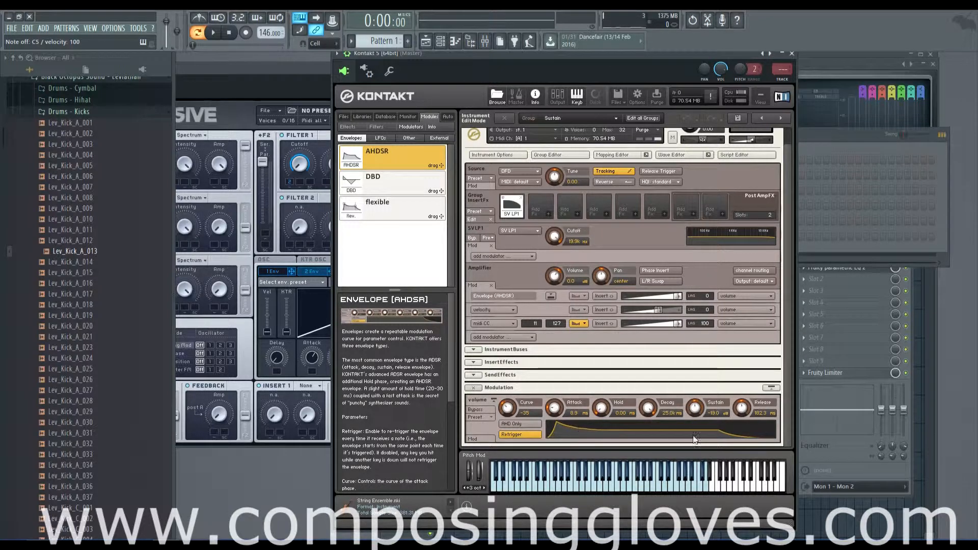
mouse_move(697, 410)
left_mouse_down()
mouse_move(699, 425)
mouse_move(704, 400)
left_mouse_up()
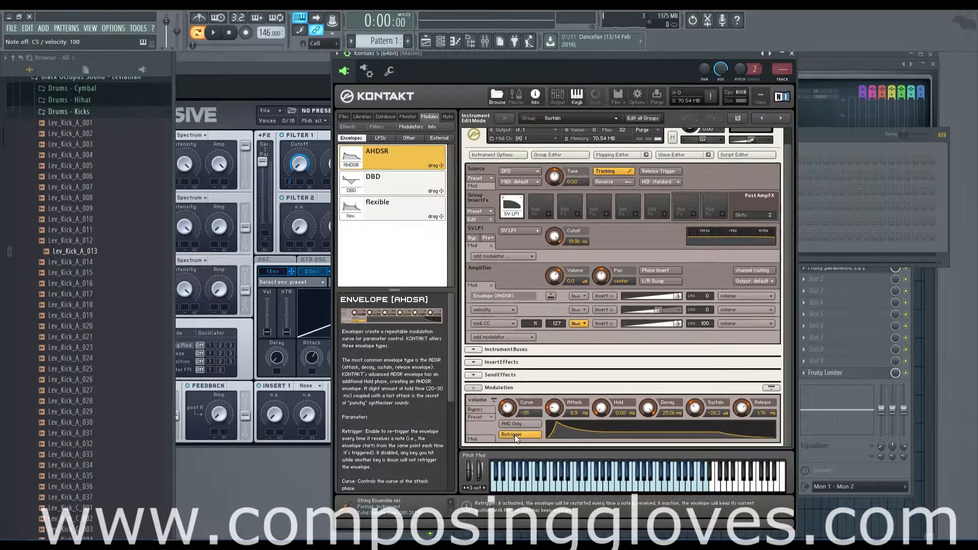
Shorten the envelope's release to about 20.1 ms, and play alternating test notes to hear how the envelope restarts
key("v")
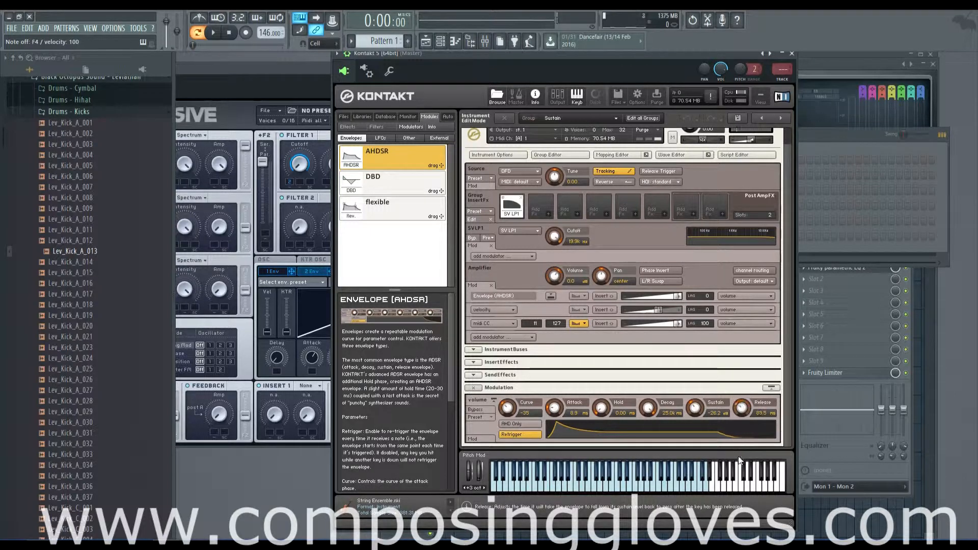
mouse_move(741, 408)
left_mouse_down()
mouse_move(747, 417)
mouse_move(747, 407)
left_mouse_up()
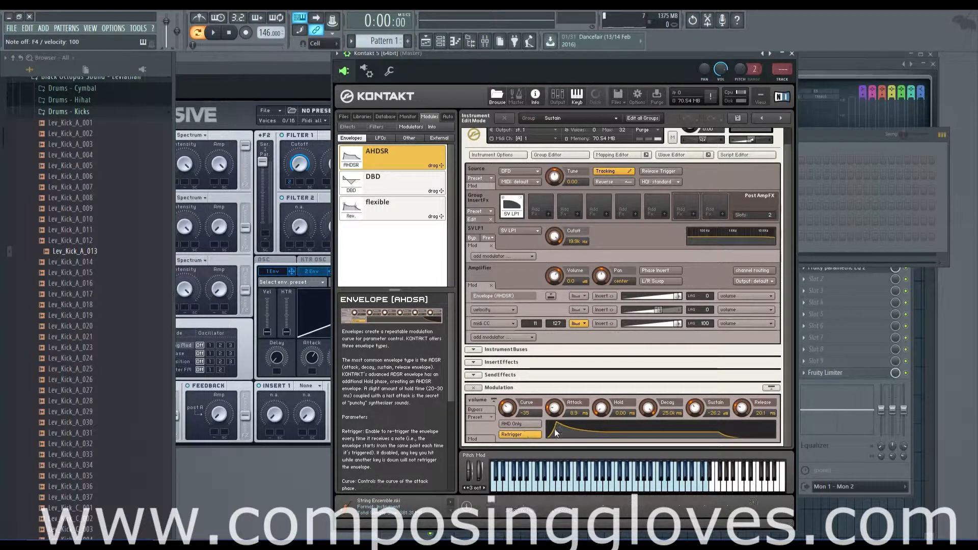
key("v")
key("n")
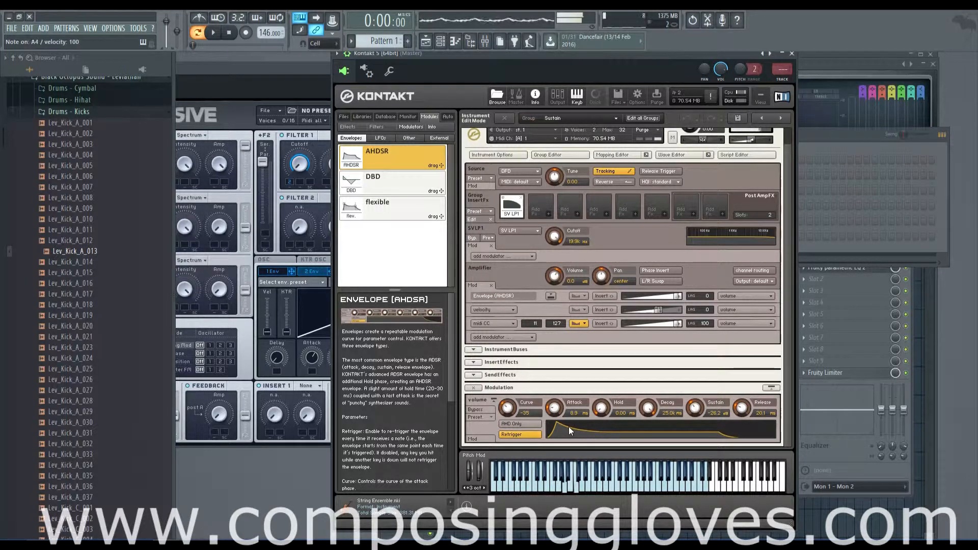
key("v")
key("n")
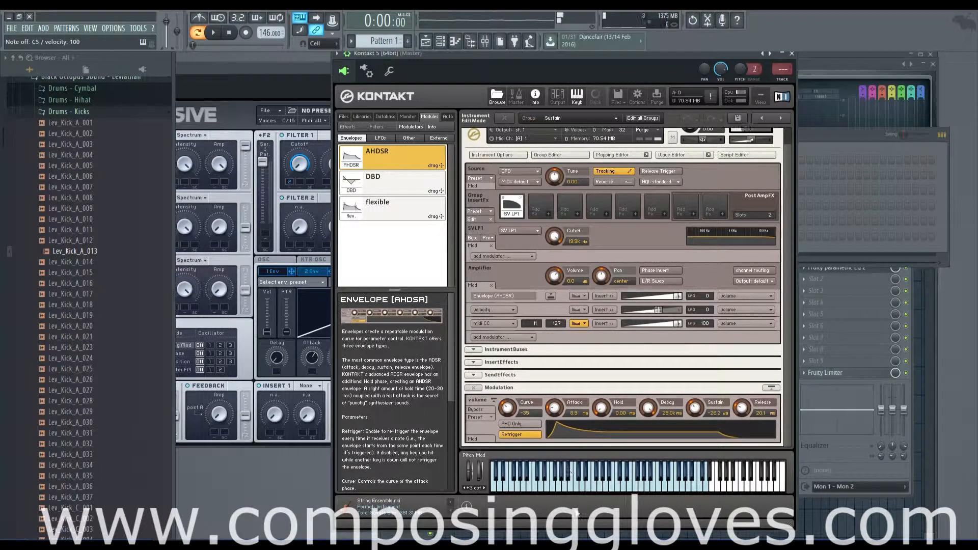
Turn off Retrigger, play alternating test notes to hear the difference, and turn Retrigger back on
left_click(527, 436)
key("comma")
key("n")
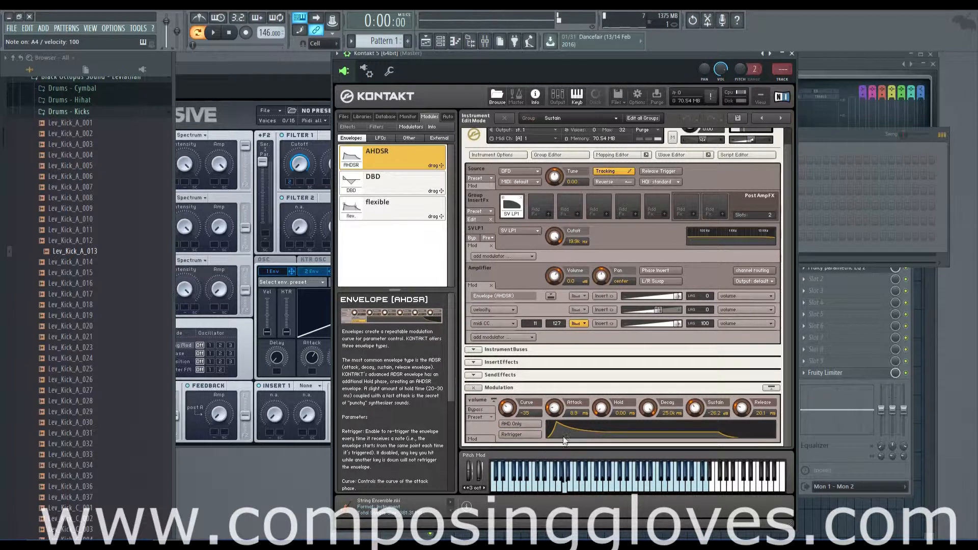
key("n")
key("comma")
key("n")
left_click(551, 489)
left_click(512, 432)
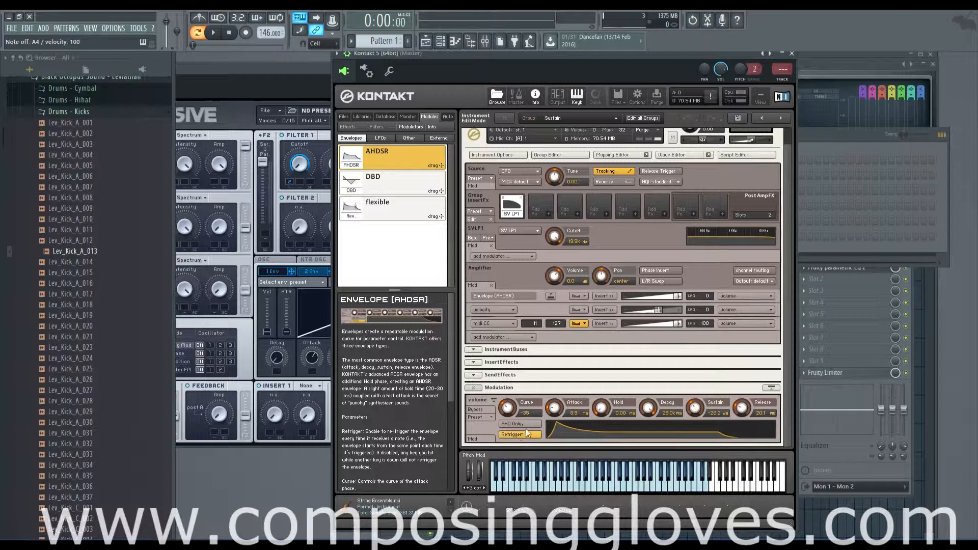
Enable AHD Only on the volume envelope, and audition short decays, ending at about 221.6 ms, with test notes
left_click(529, 425)
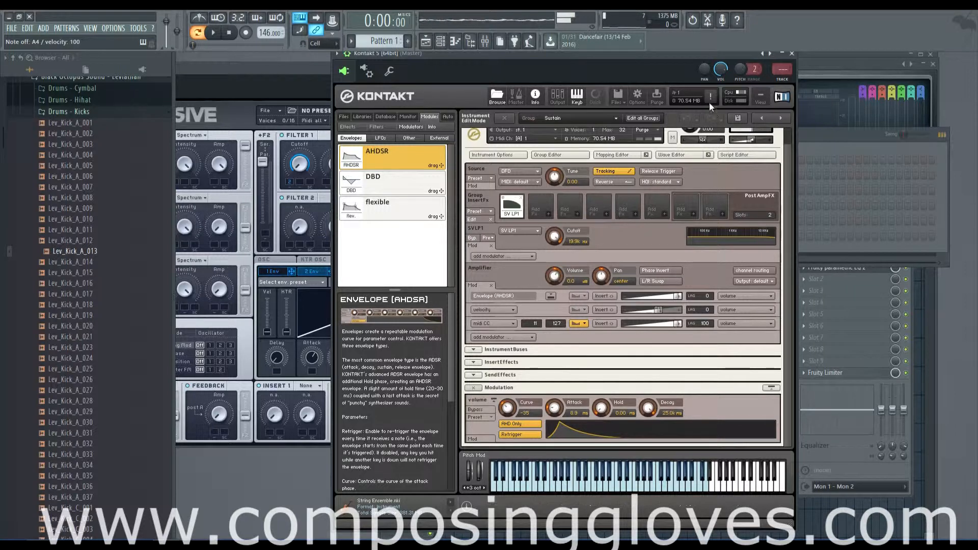
left_click_drag(648, 407, 652, 476)
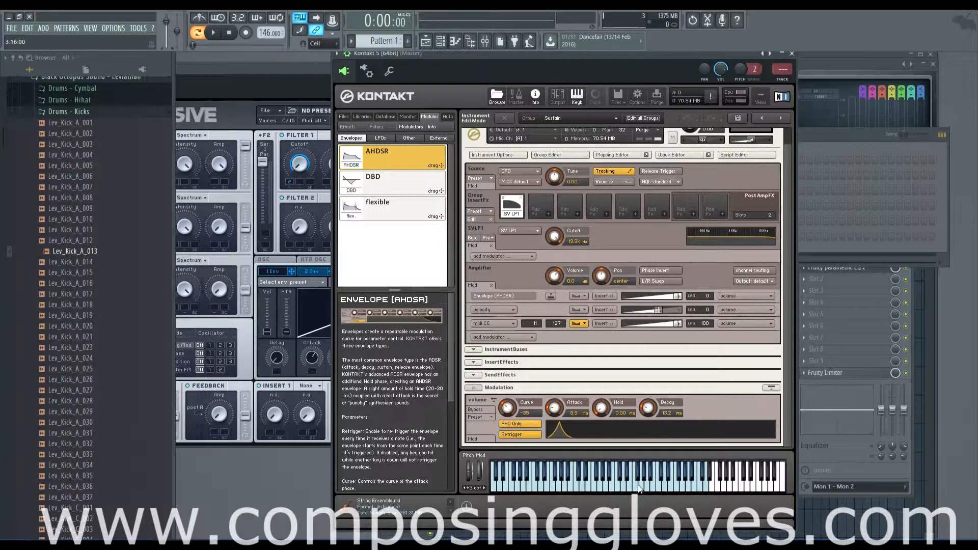
left_click_drag(648, 408, 649, 377)
left_click(620, 482)
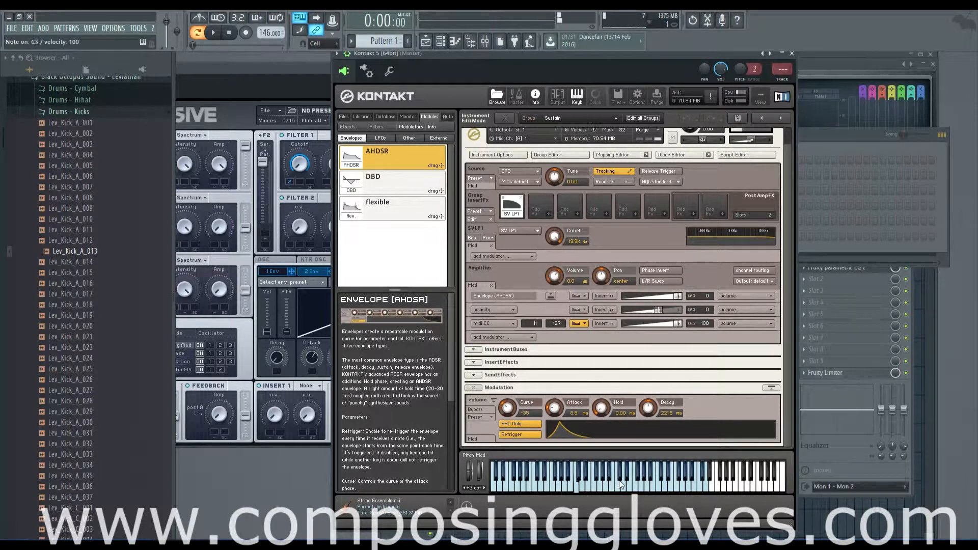
key("n")
key("n")
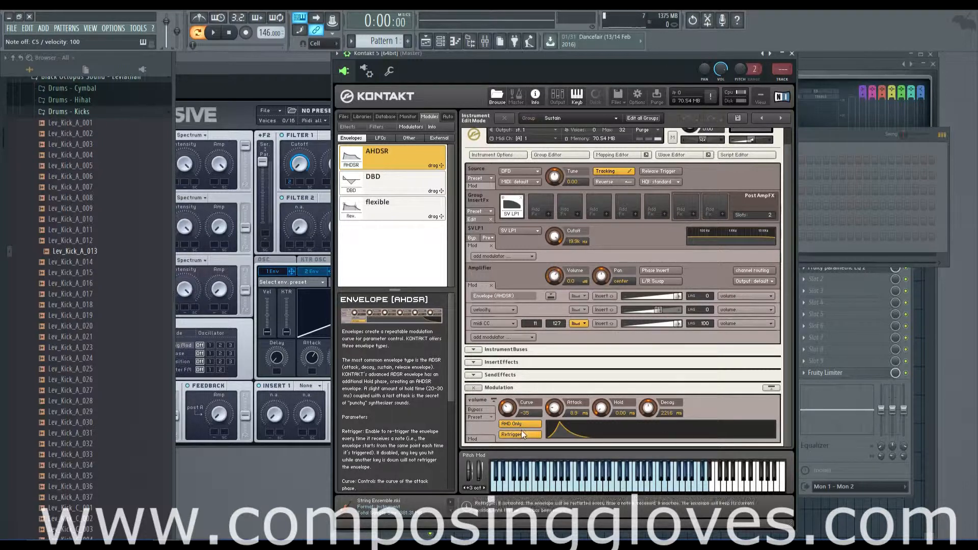
Load the Gate factory preset into the volume envelope, and play a run of test notes
left_click(479, 417)
mouse_move(491, 425)
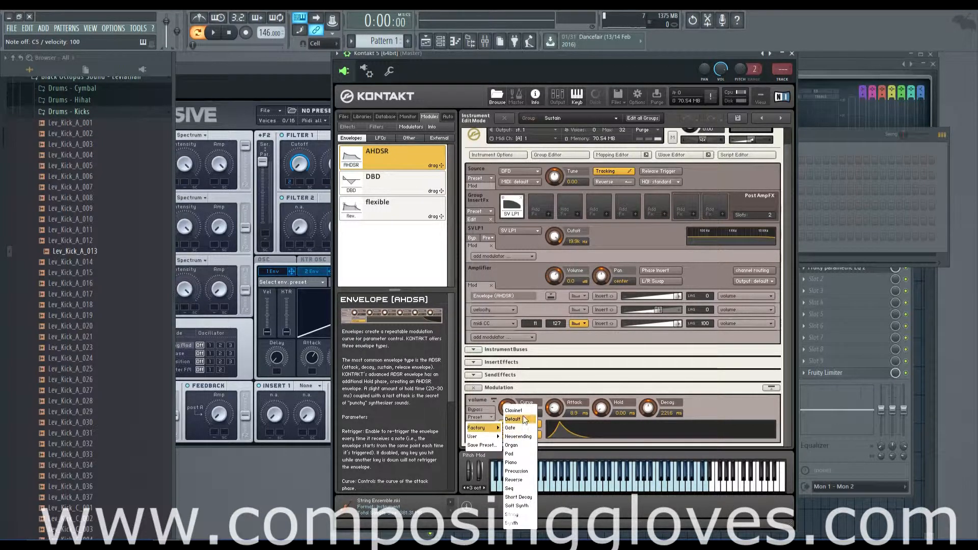
left_click(525, 428)
key("m")
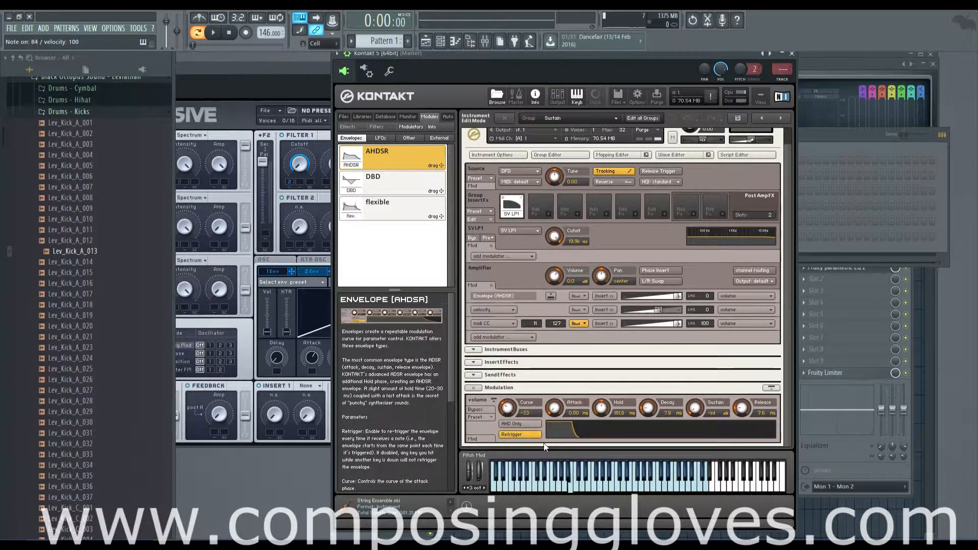
key("b")
key("c")
key("n")
key("b")
key("v")
key("b")
key("n")
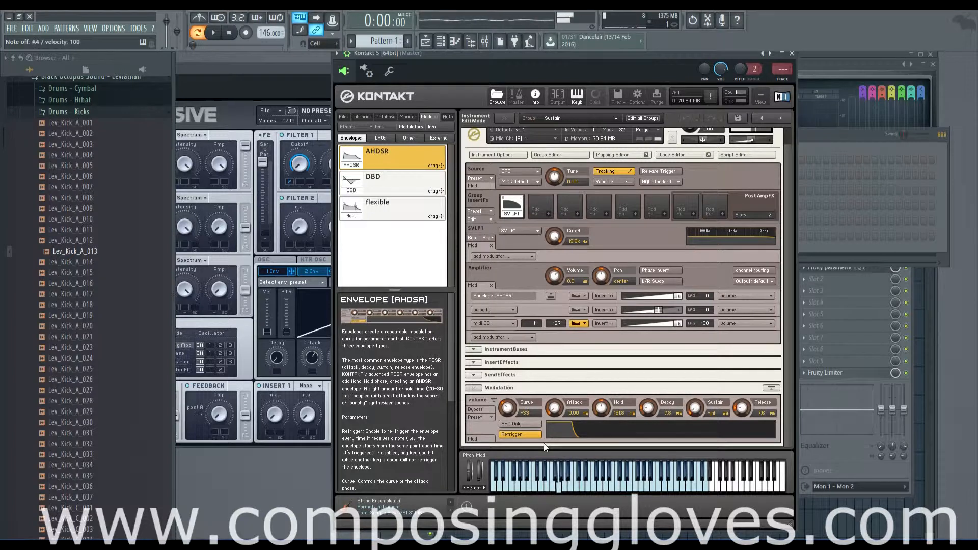
key("v")
Review the volume envelope's factory presets, and load Gate again
left_click(481, 417)
mouse_move(484, 429)
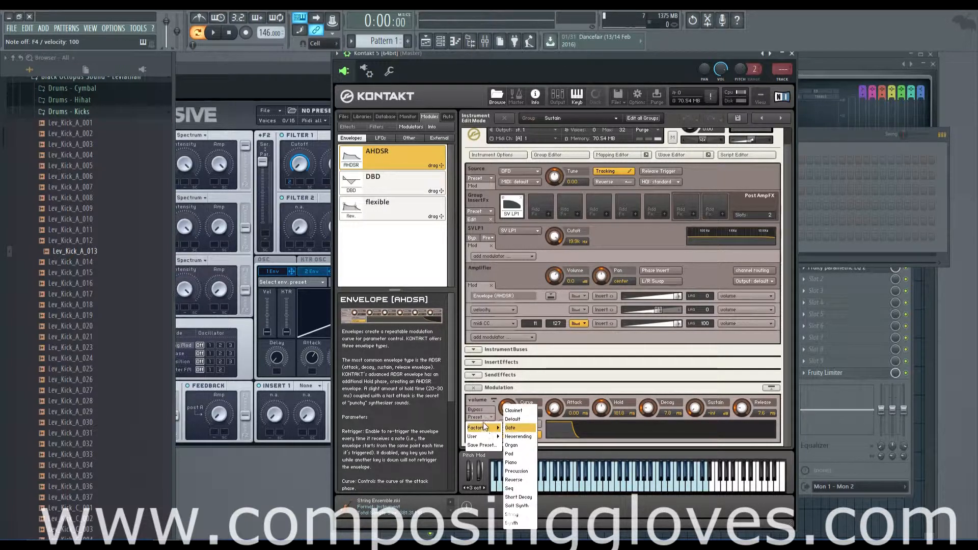
left_click(519, 428)
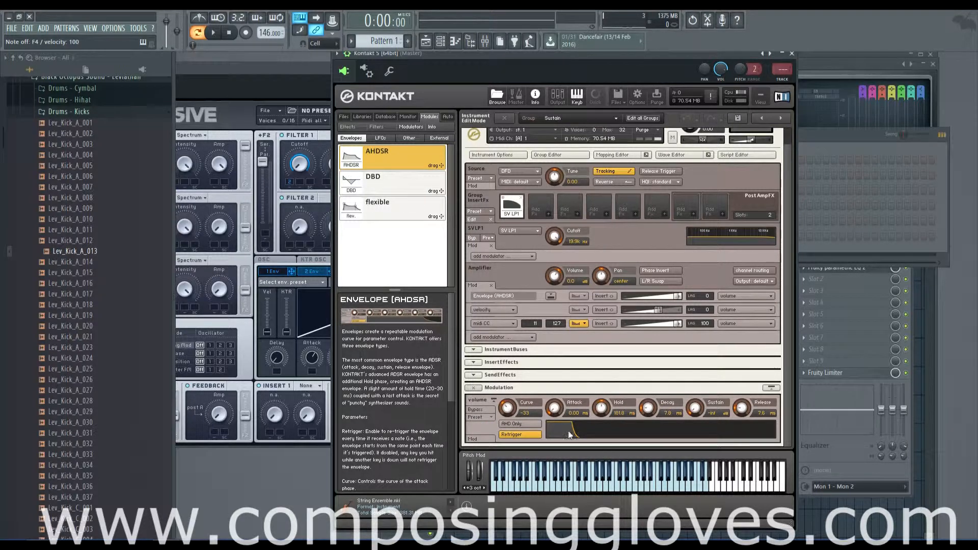
left_click(491, 417)
mouse_move(484, 427)
Add a DBD envelope to the amplifier's volume, and remove the existing AHDSR envelope
left_click(348, 184)
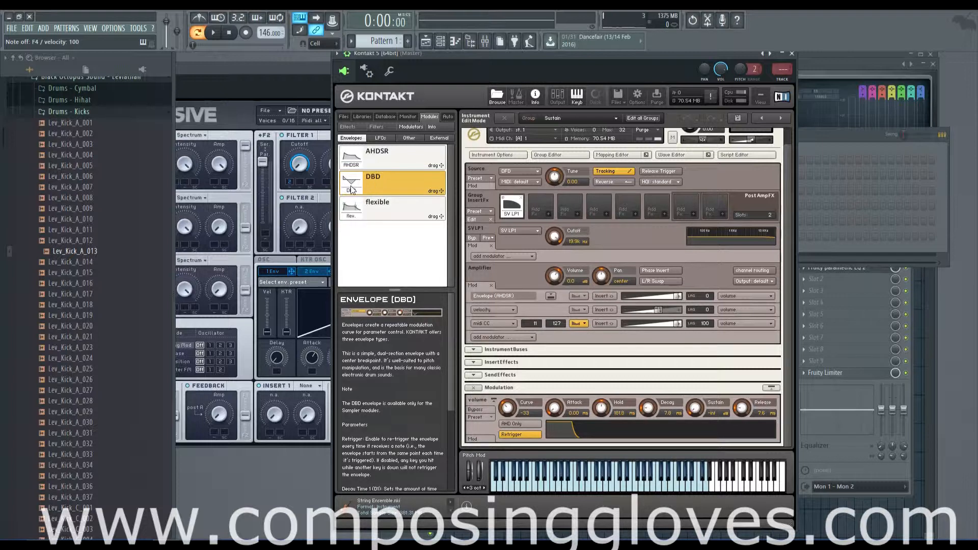
left_click_drag(351, 189, 391, 187)
left_click_drag(355, 187, 560, 280)
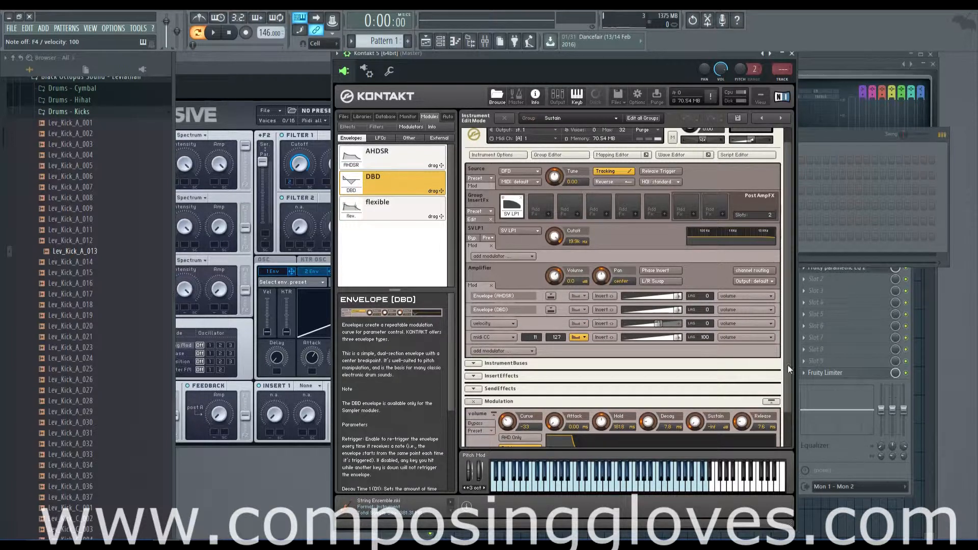
scroll(788, 368, "down", 1)
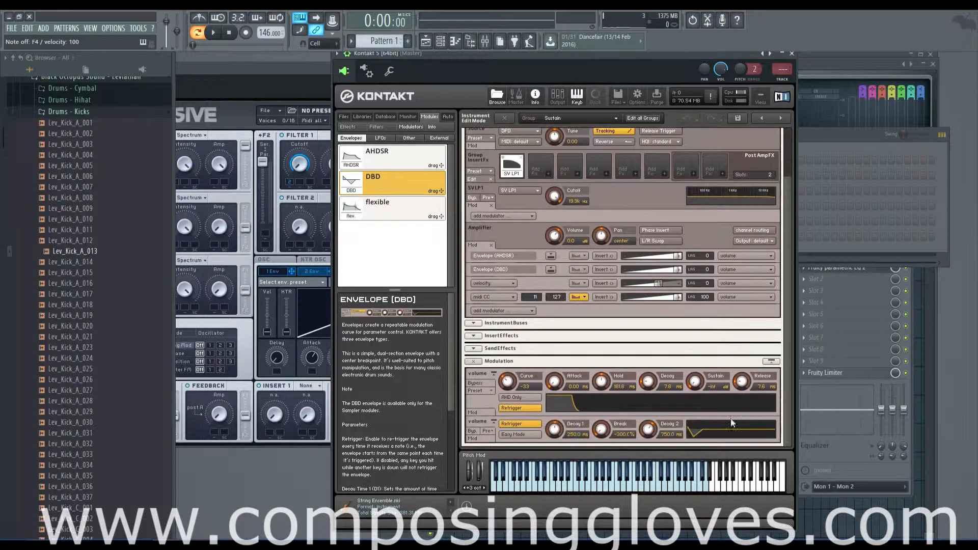
right_click(542, 257)
left_click(556, 264)
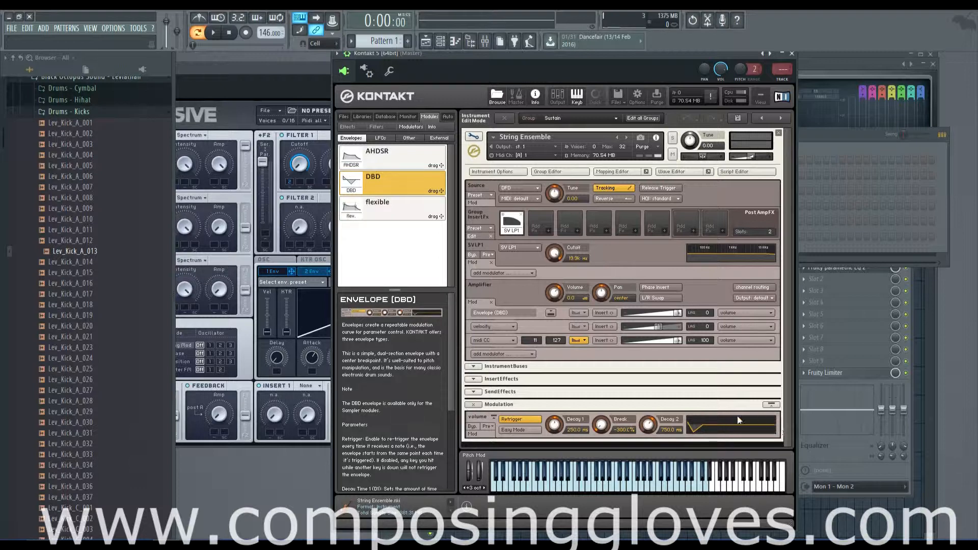
Set the DBD envelope's Decay 2 to 0 ms and its Break to about -5.9 %, and play test notes
left_click_drag(650, 426, 668, 524)
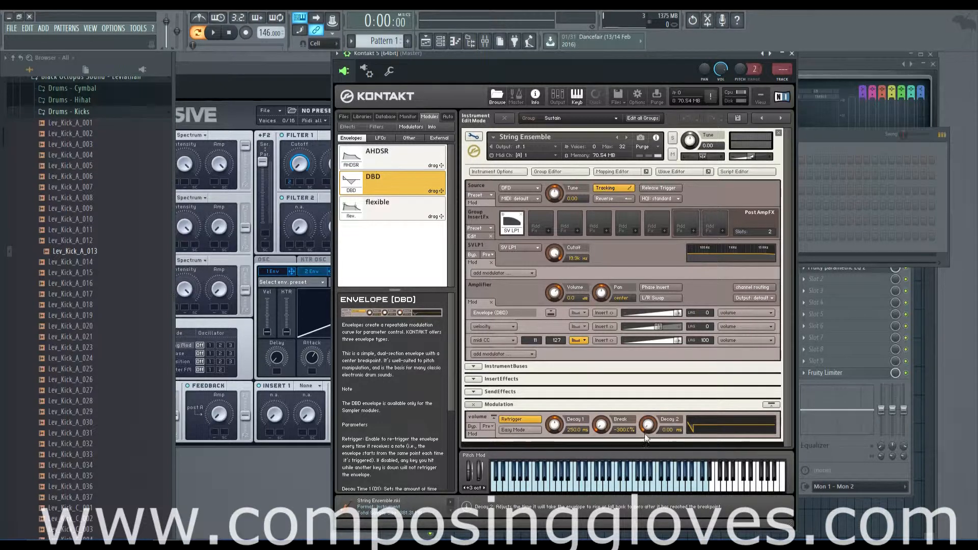
left_click_drag(601, 424, 601, 354)
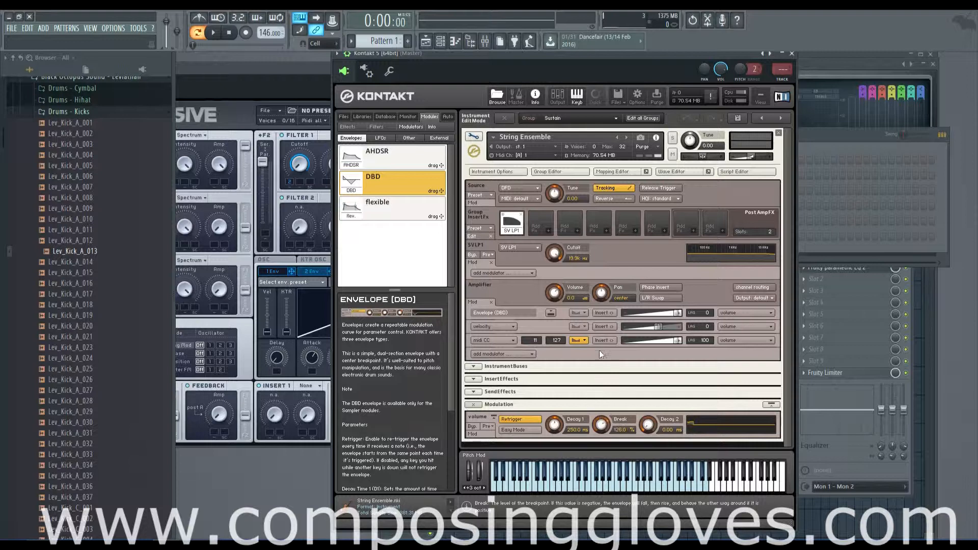
left_click_drag(601, 294, 609, 382)
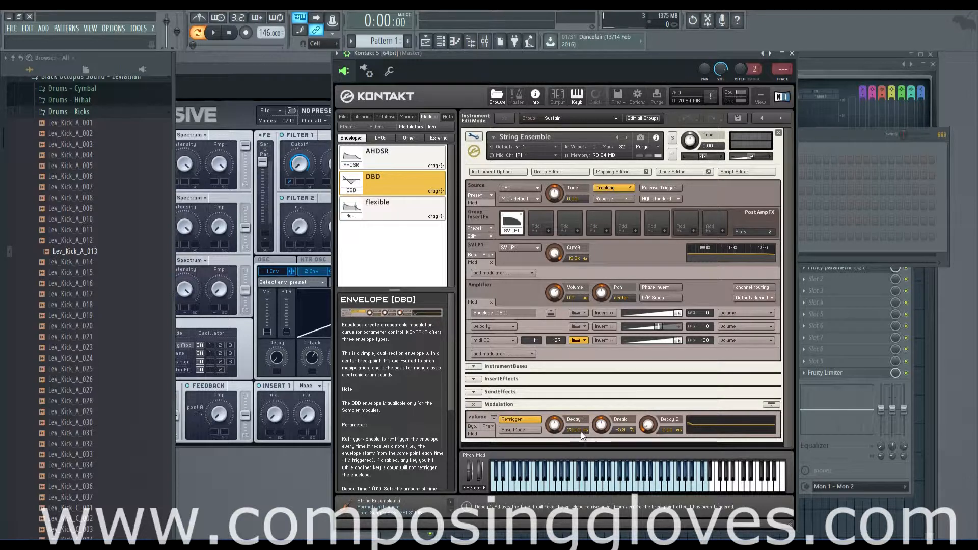
key("c")
key("v")
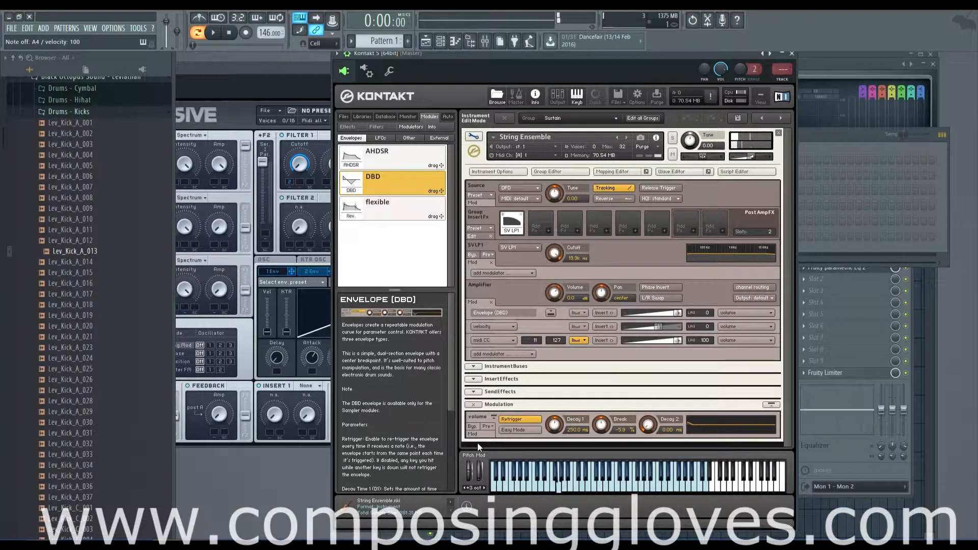
key("b")
Audition Decay 1 at 0 ms and at 25.0k ms with test notes, and set it to about 372.6 ms
left_click_drag(556, 426, 555, 472)
key("n")
key("v")
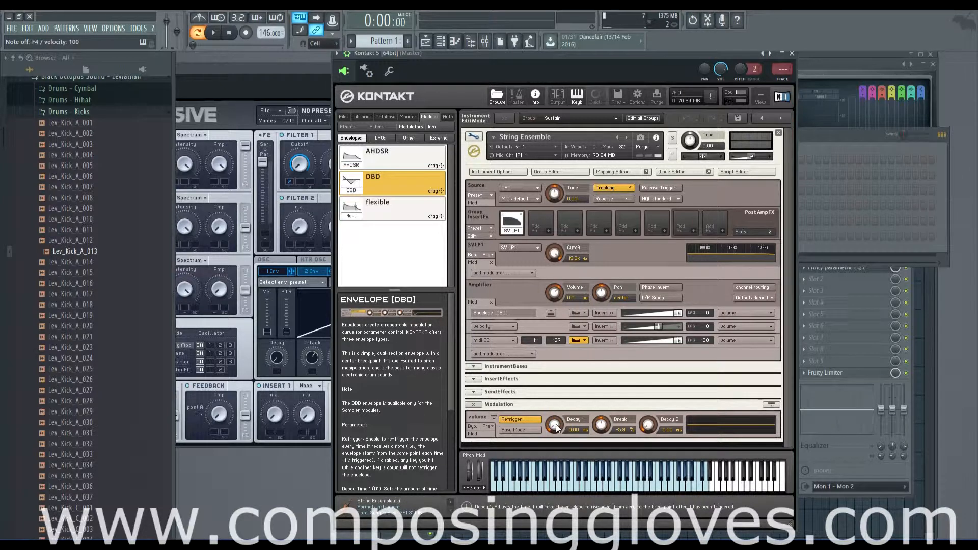
left_click_drag(557, 427, 570, 254)
key("b")
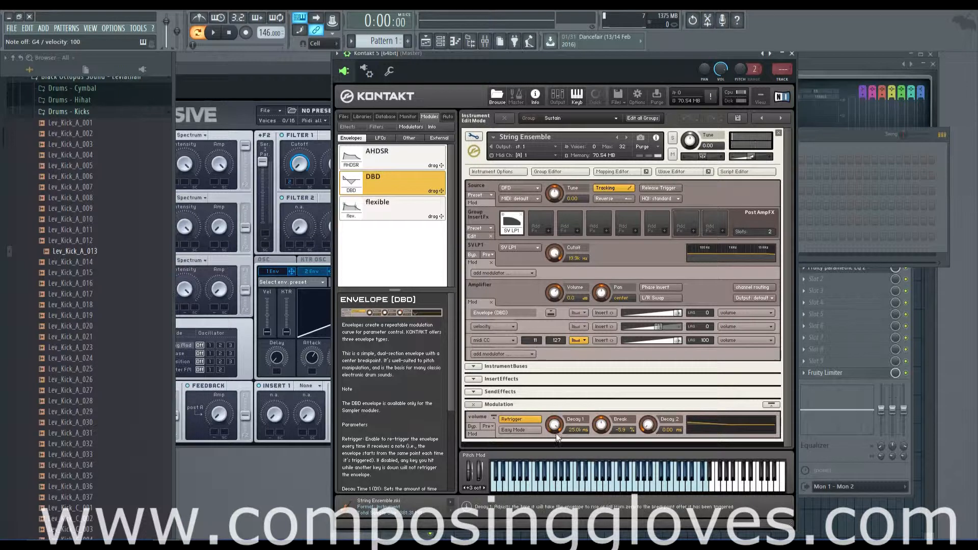
left_click_drag(554, 426, 548, 490)
left_click(550, 484)
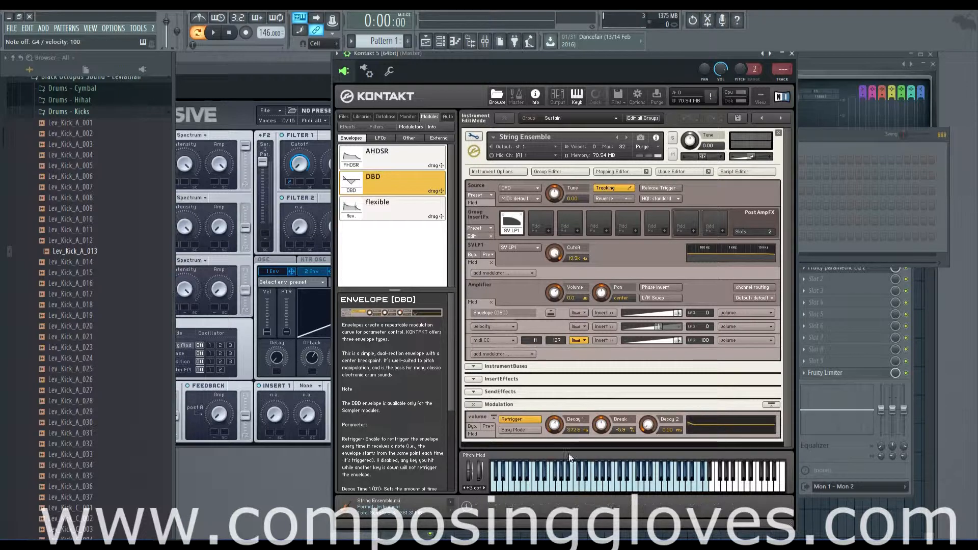
Set the Break to about -281.8 % and Decay 2 to about 16.4k ms, and play the G4 note
left_click_drag(600, 425, 635, 328)
key("b")
key("b")
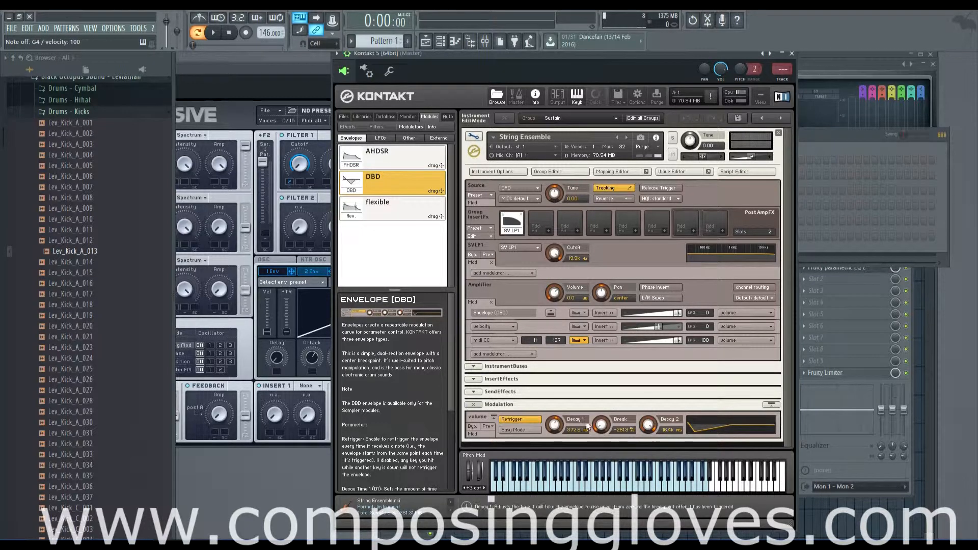
Audition the DBD envelope's Break at about 182.3 %, and set Break to about 99.0 % and Decay 2 to about 174.0 ms
left_click_drag(600, 425, 601, 350)
key("b")
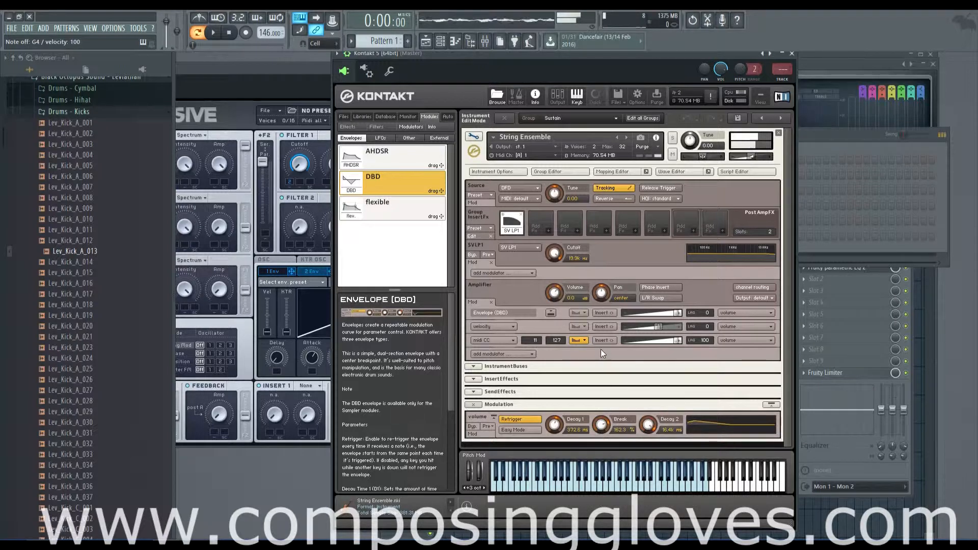
left_click_drag(601, 424, 600, 435)
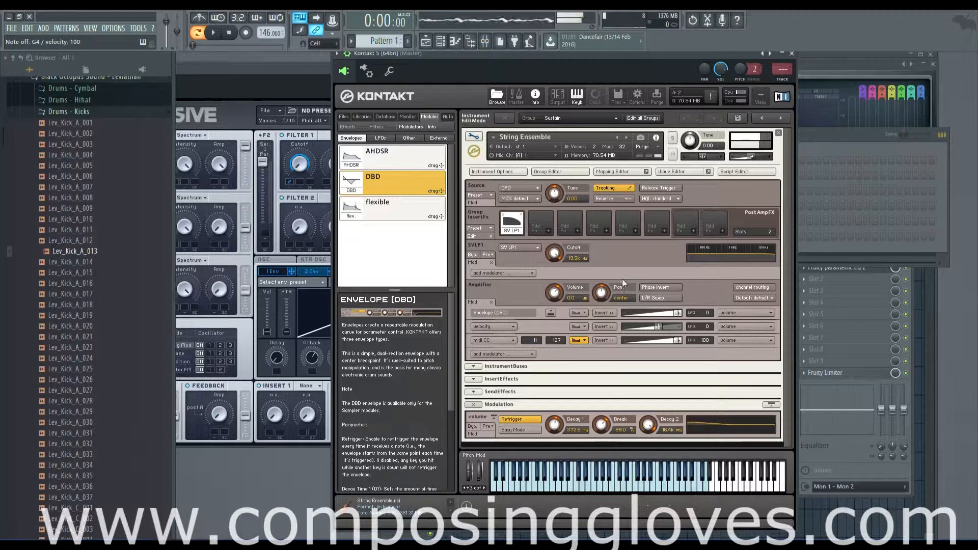
left_click_drag(648, 425, 648, 439)
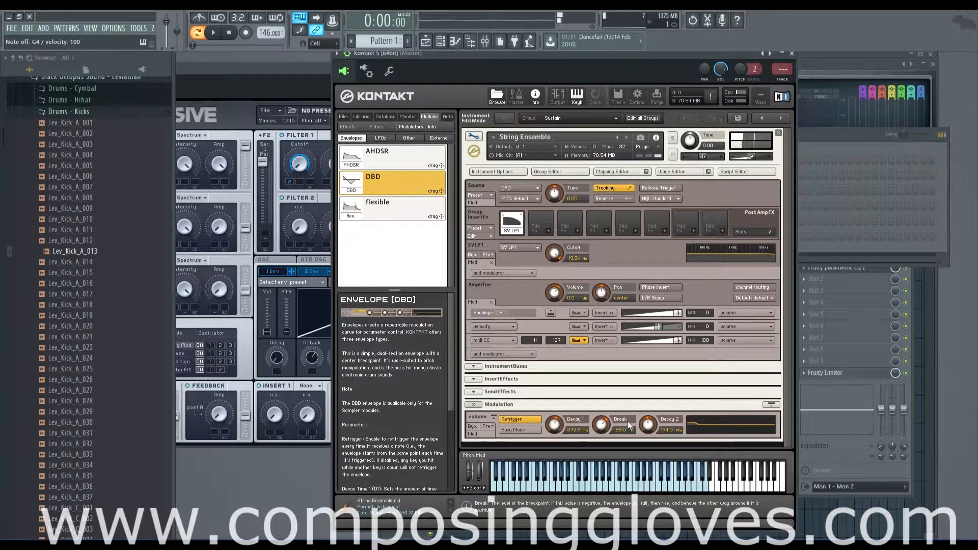
Set the DBD envelope's Break to about -236 %, and play repeated G4, A4 and B4 test notes
left_click_drag(602, 424, 607, 479)
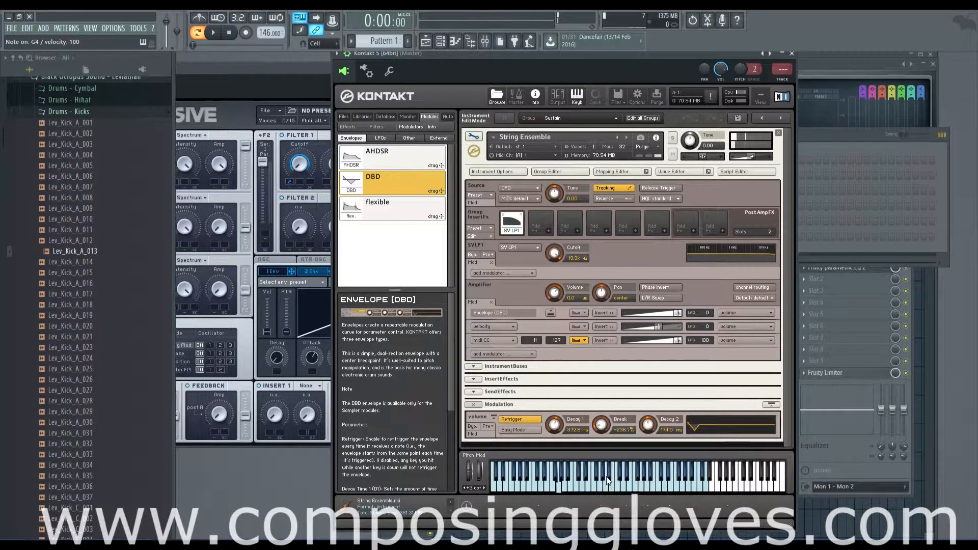
key("b")
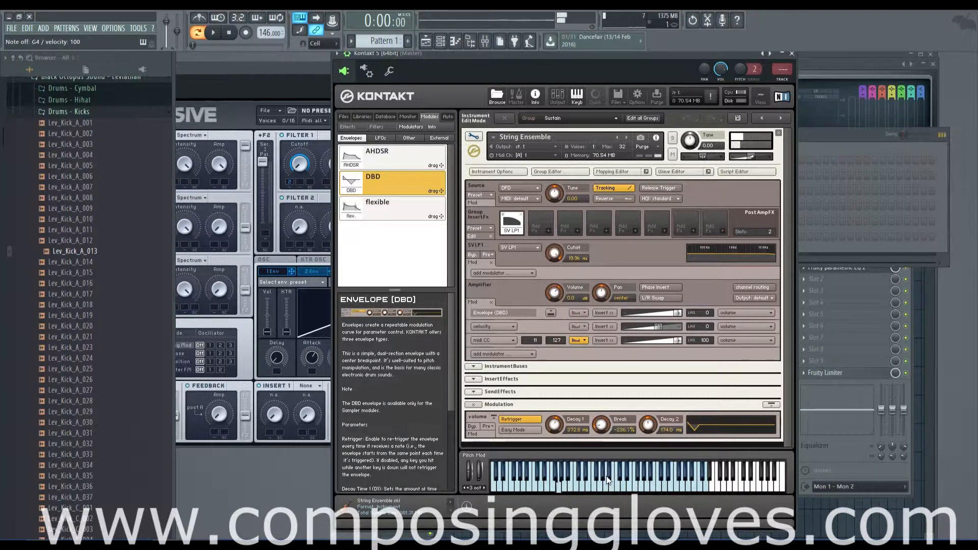
key("b")
key("q")
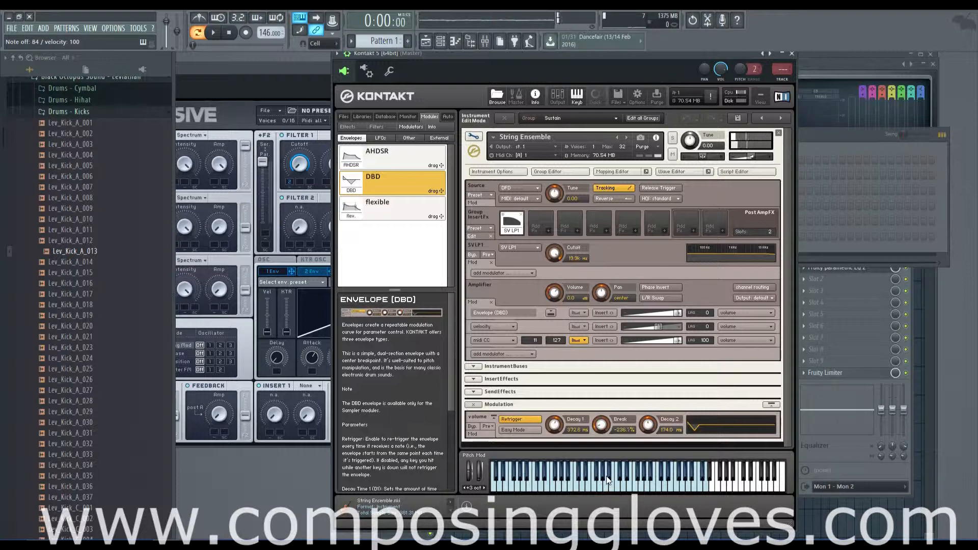
key("n")
key("m")
Try the DBD envelope's Easy Mode with Decay 1 at about 1.2k ms, and load the Aliengun factory preset
left_click(533, 432)
left_click_drag(552, 431, 556, 458)
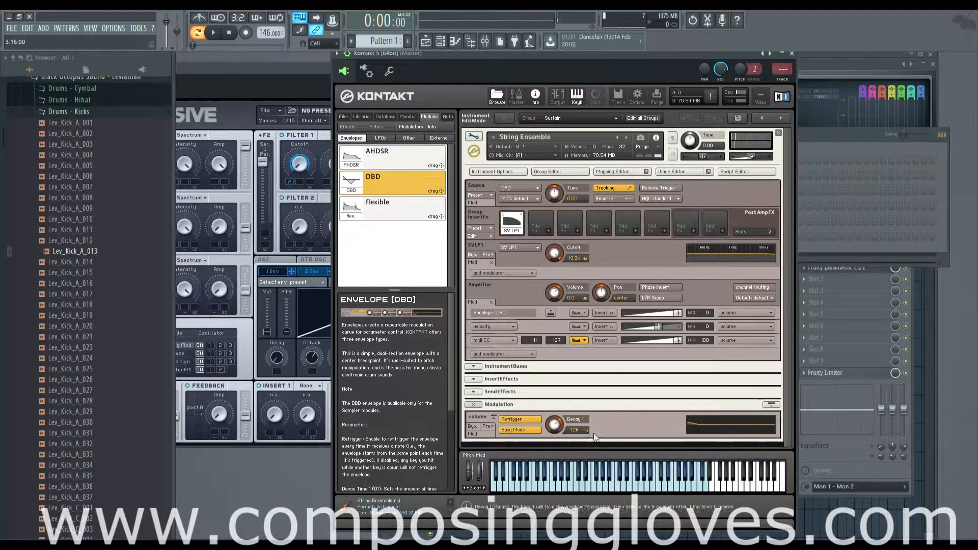
left_click(501, 430)
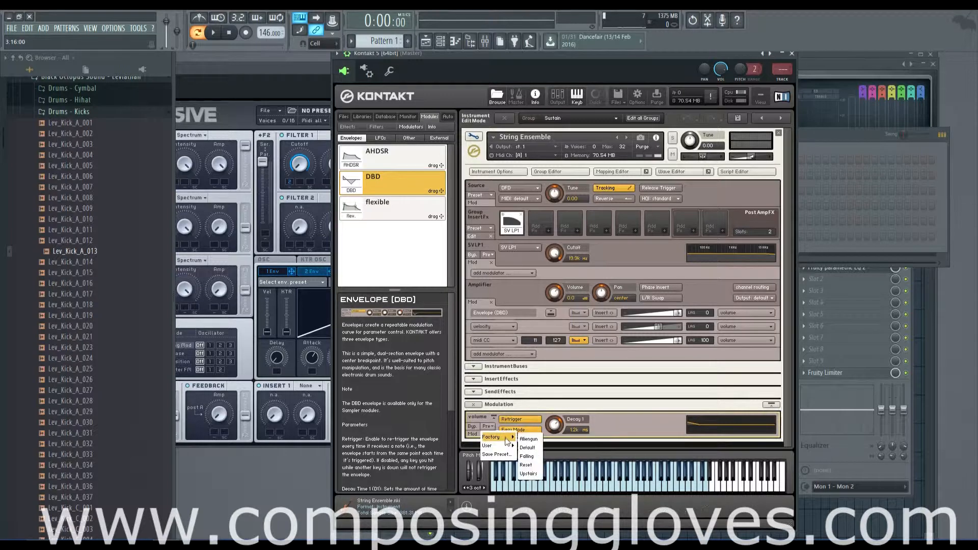
left_click(487, 427)
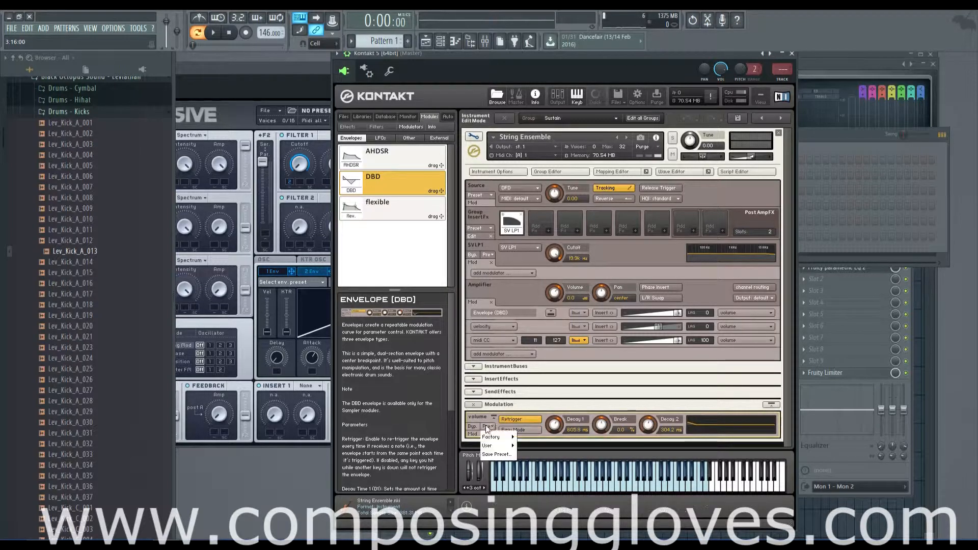
mouse_move(491, 437)
left_click(528, 438)
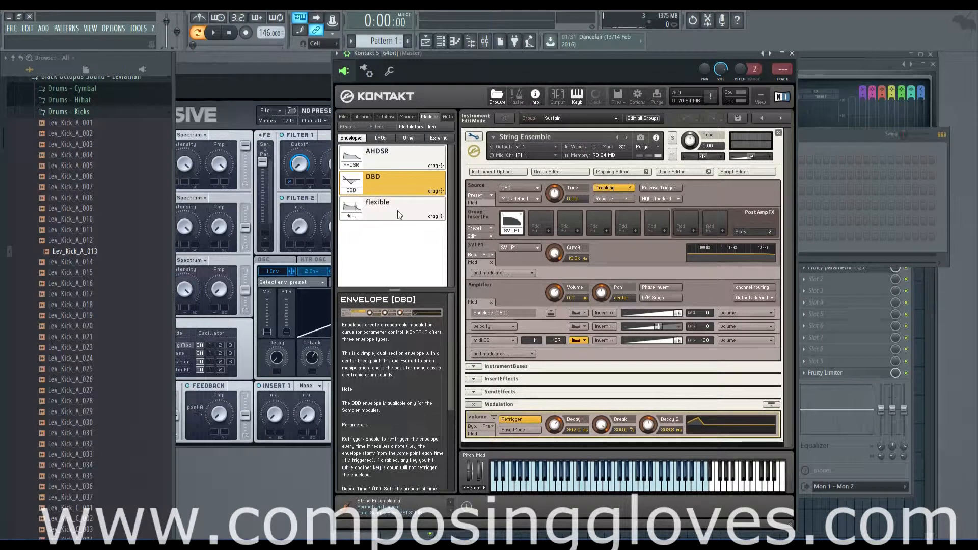
Remove the DBD envelope from the amplifier, and assign a flexible envelope to the amplifier's Volume
left_click_drag(398, 210, 370, 204)
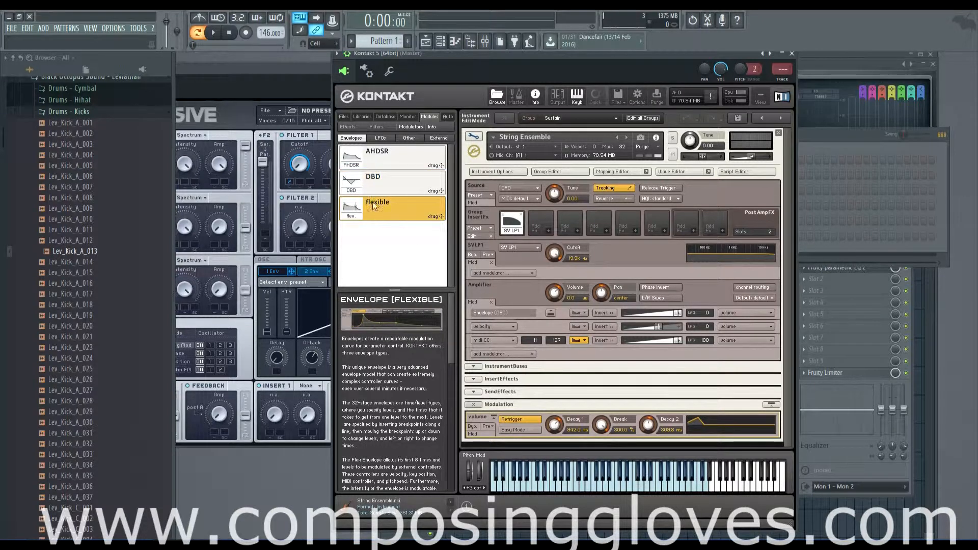
right_click(563, 314)
left_click(573, 320)
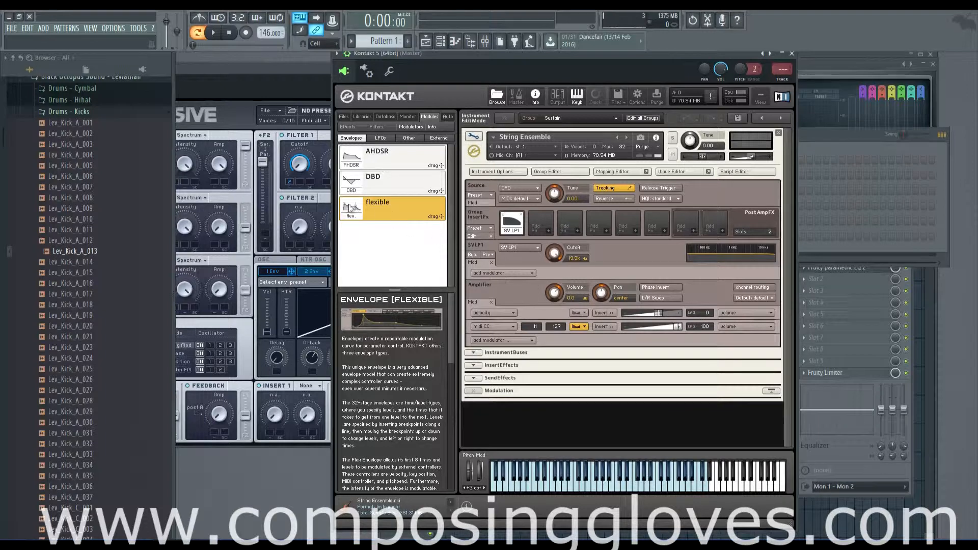
left_click_drag(348, 204, 563, 257)
left_click_drag(556, 298, 555, 292)
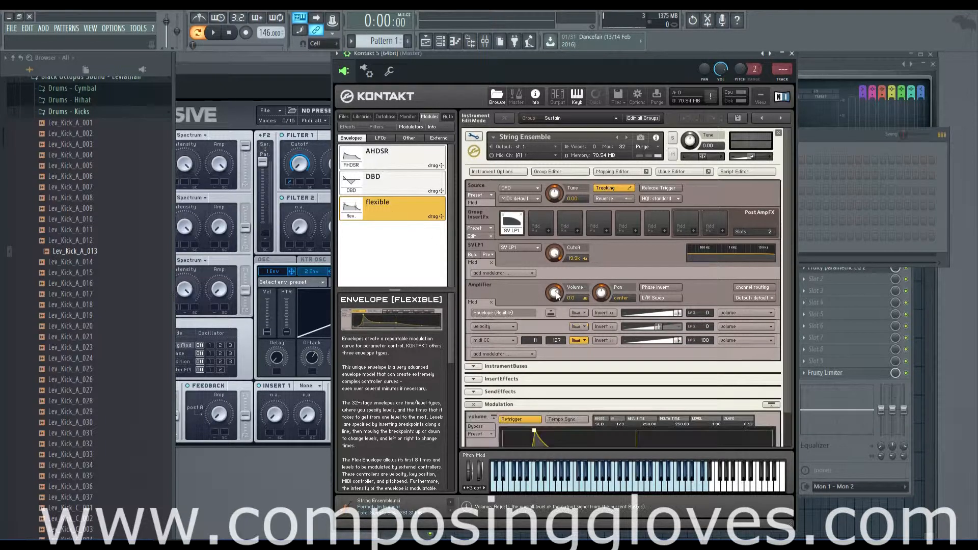
Shift the flexible envelope's peak slightly earlier, and shape three added breakpoints between the peak and the sustain point
scroll(785, 419, "down", 2)
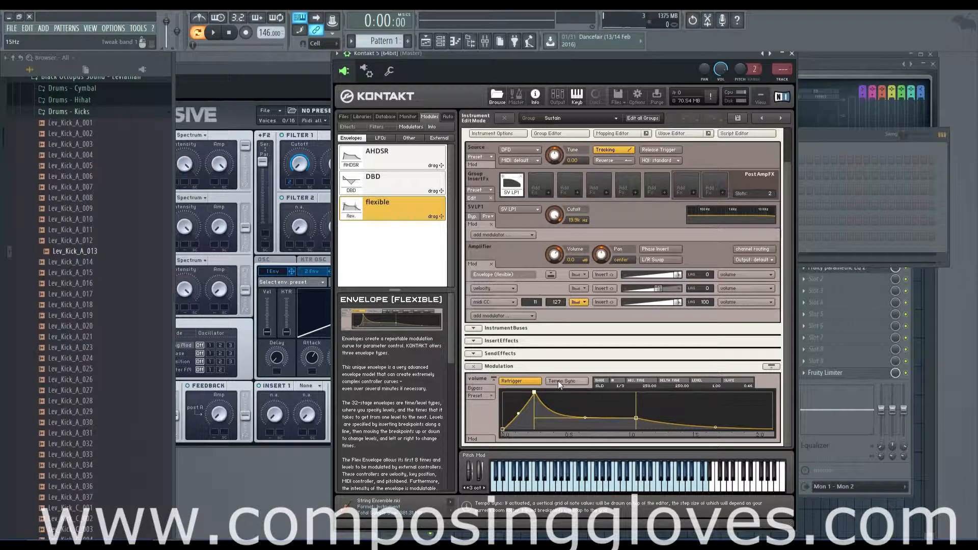
mouse_move(533, 395)
left_mouse_down()
mouse_move(611, 397)
mouse_move(524, 390)
left_mouse_up()
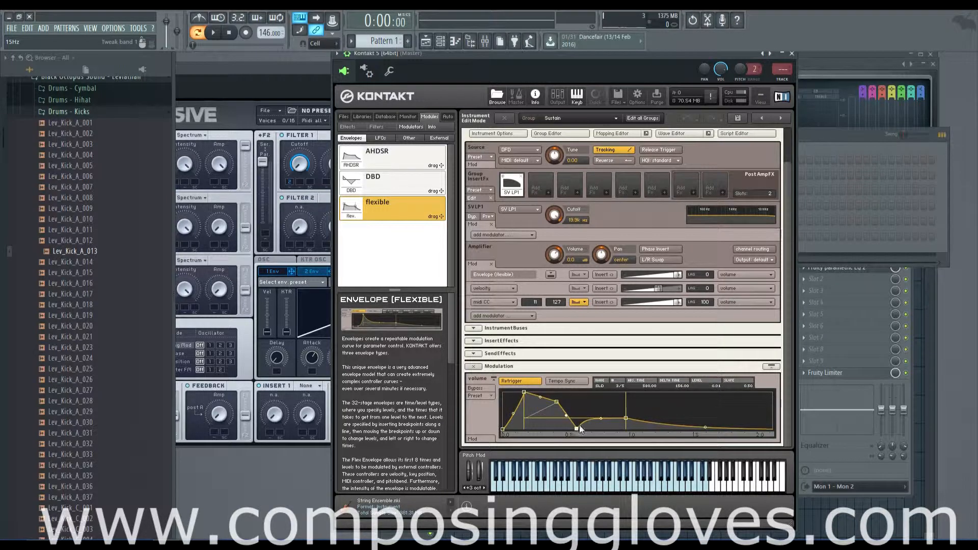
left_click(600, 404)
left_click_drag(576, 404, 576, 412)
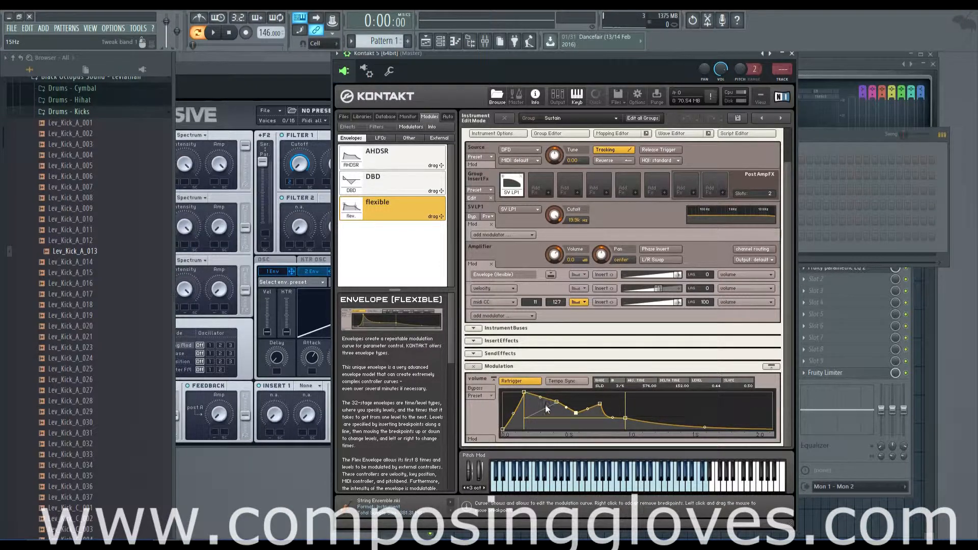
Delete the added breakpoints between the flexible envelope's peak and sustain point, and raise the sustain level slightly
right_click(575, 413)
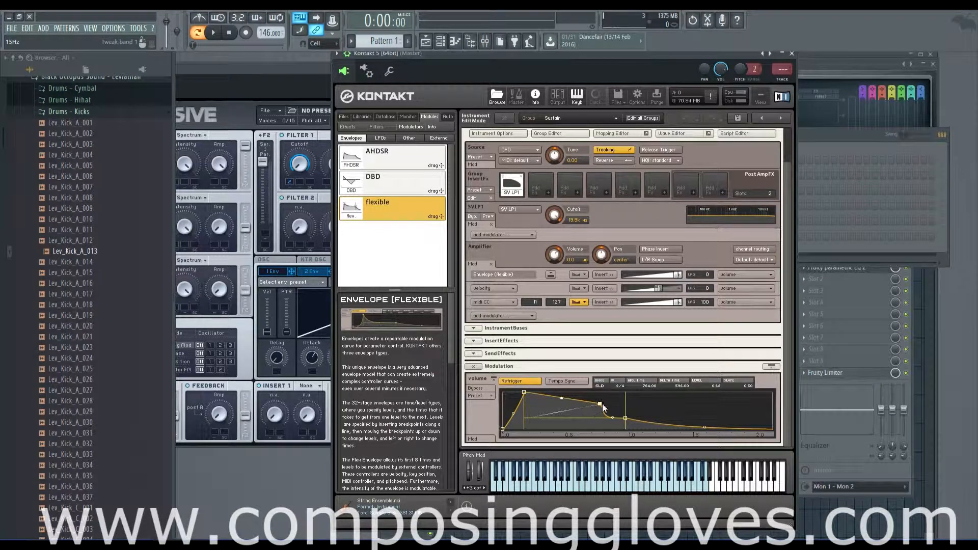
right_click(602, 405)
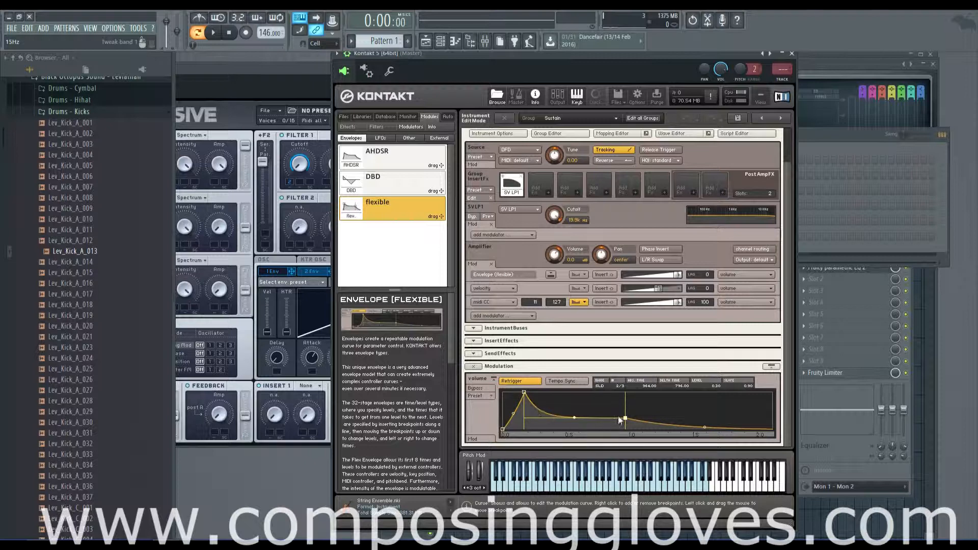
left_click_drag(626, 416, 627, 408)
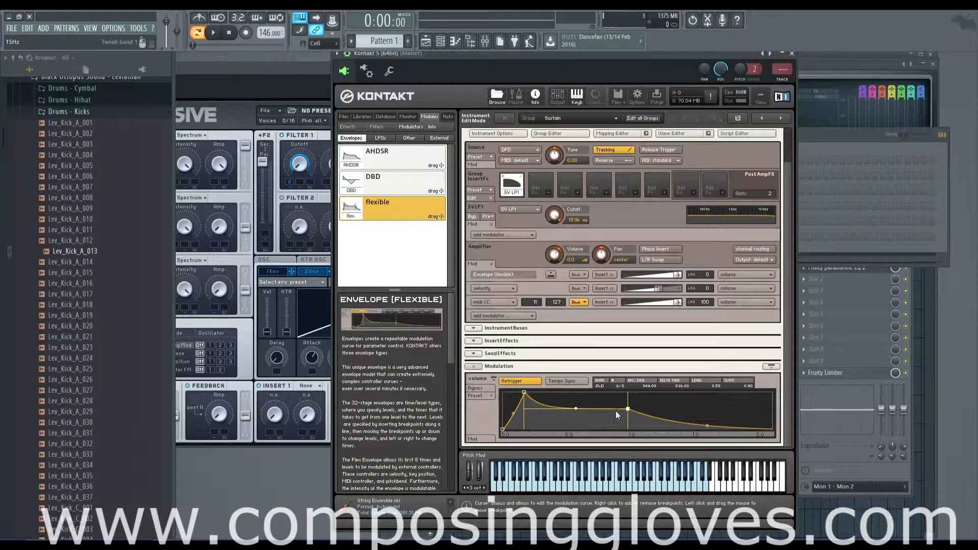
Try adding extra breakpoints between the peak and the sustain point, delete them, and play the A4 note
right_click(572, 417)
right_click(589, 402)
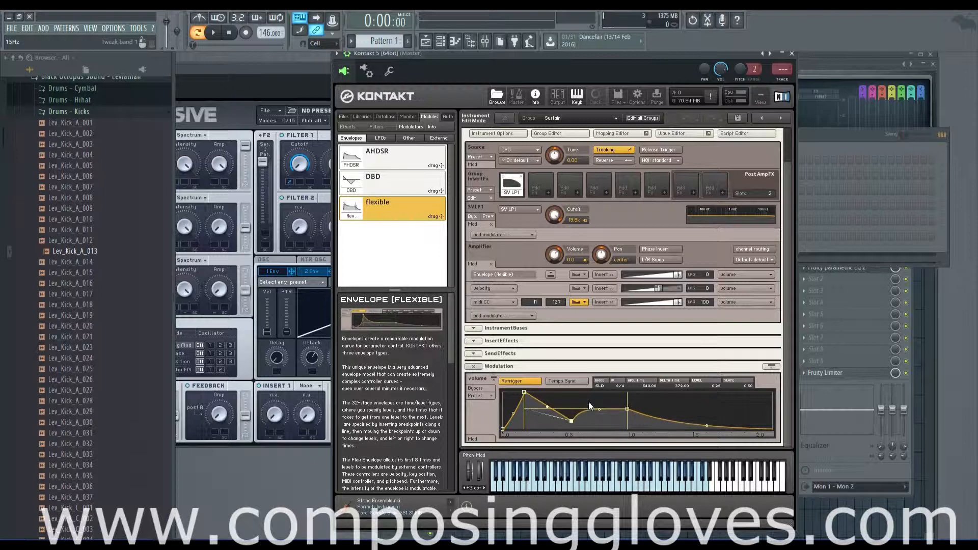
right_click(613, 396)
right_click(610, 426)
right_click(586, 401)
right_click(586, 401)
right_click(588, 403)
right_click(571, 421)
left_click(572, 466)
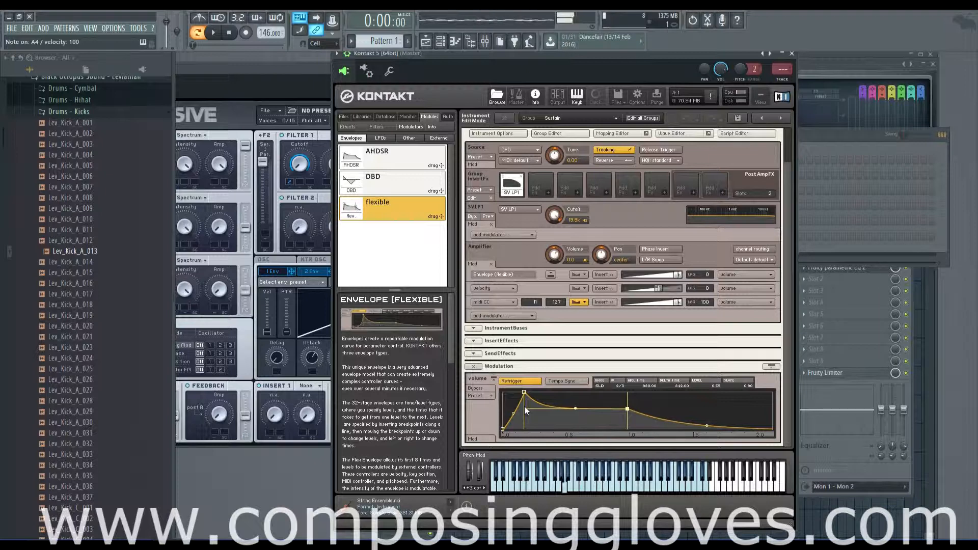
Enable Tempo Sync with the project tempo at 140, and shape a series of dipping and rising breakpoints between the peak and sustain points
right_click(551, 417)
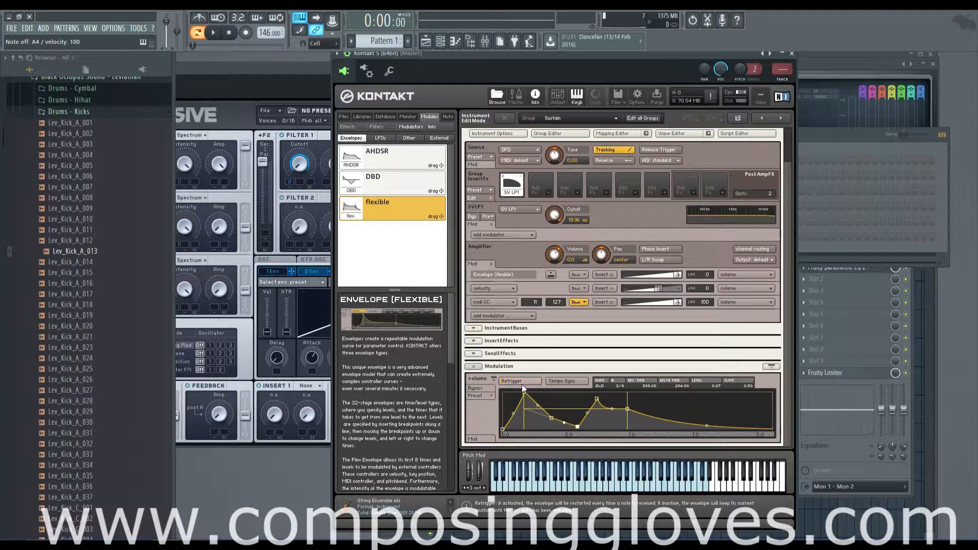
left_click(563, 383)
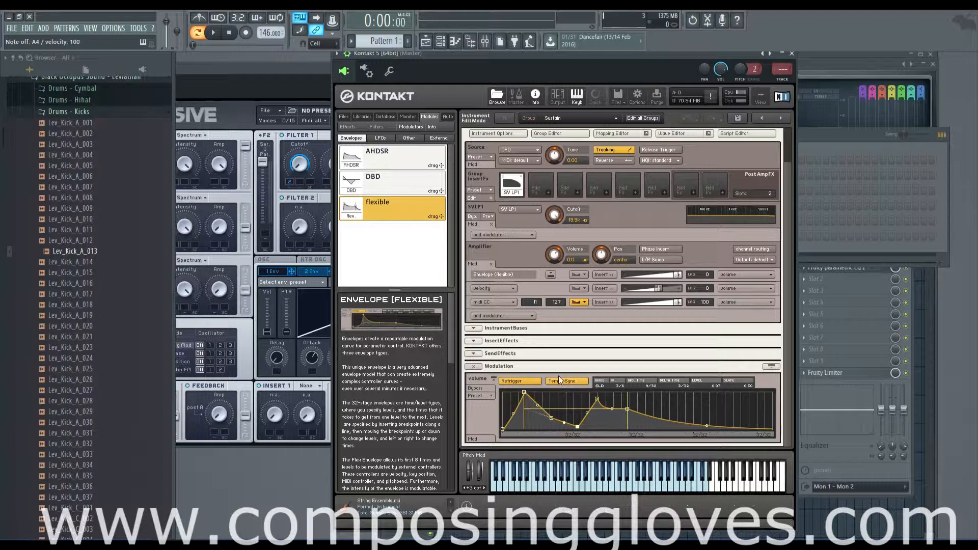
left_click_drag(265, 34, 265, 34)
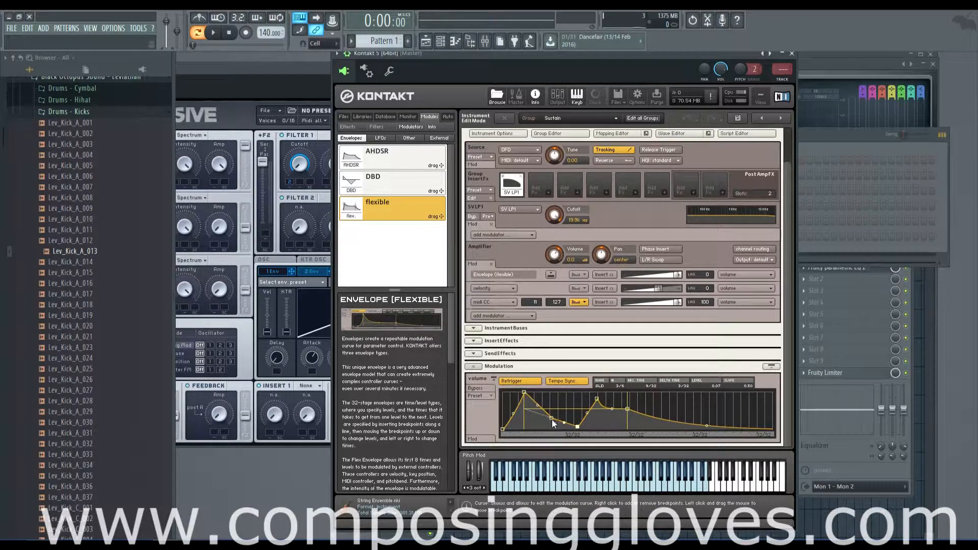
left_click_drag(552, 420, 551, 368)
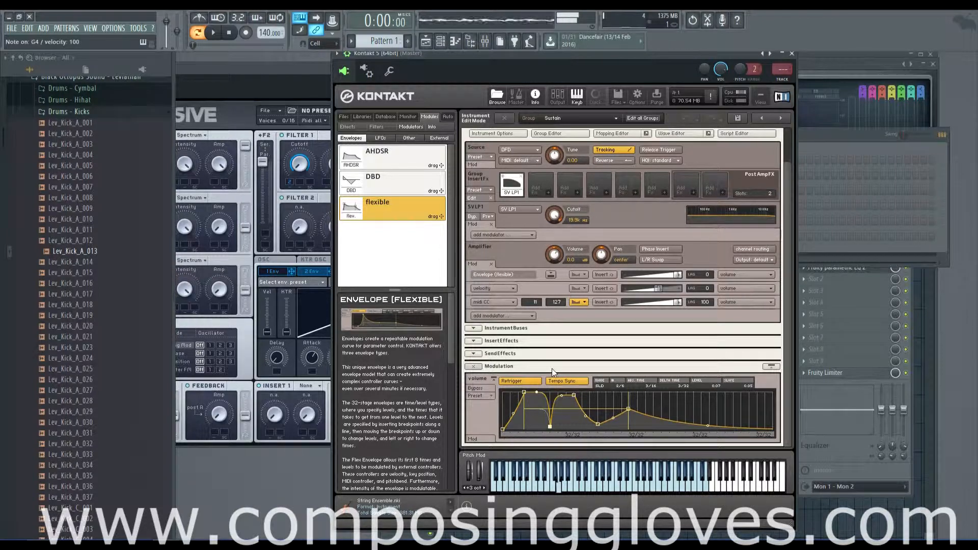
Try adding breakpoints to the flexible envelope's attack segment before the peak, and delete them
right_click(510, 405)
right_click(516, 419)
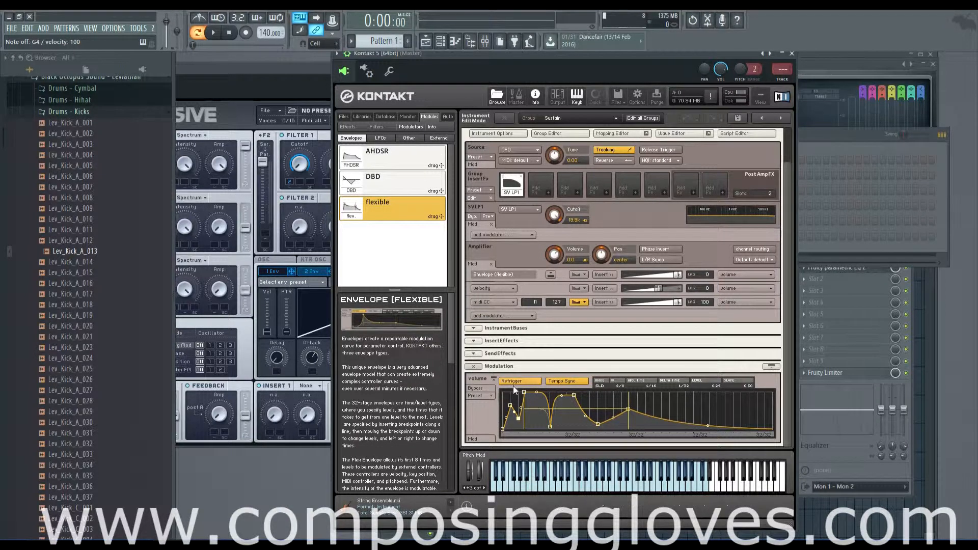
right_click(518, 419)
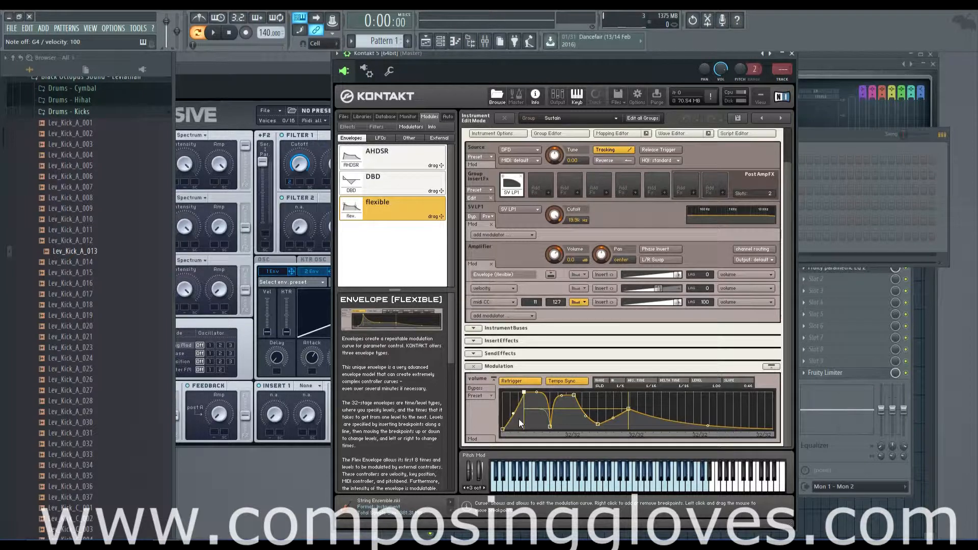
Delete the remaining breakpoints between the flexible envelope's peak and sustain point
right_click(590, 423)
right_click(591, 423)
right_click(597, 425)
right_click(573, 396)
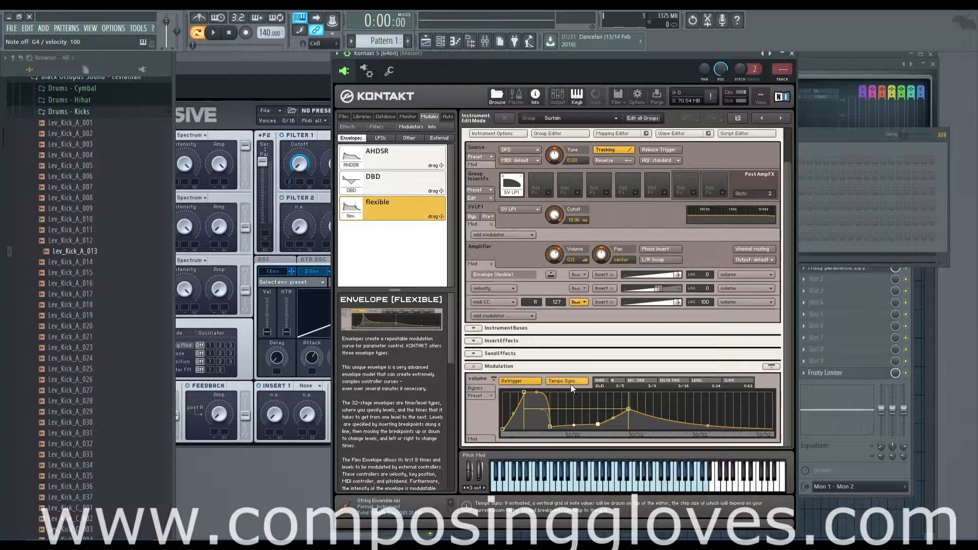
left_click(573, 383)
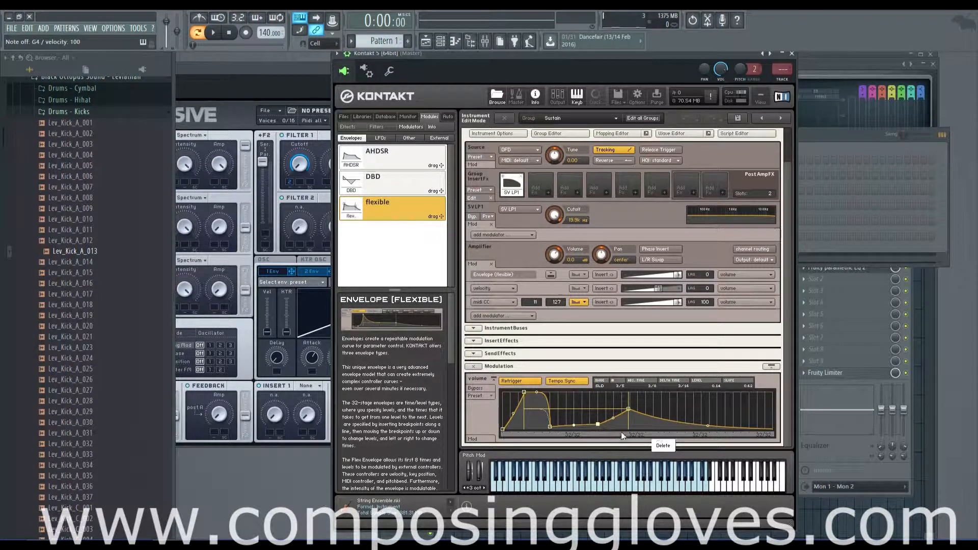
right_click(598, 423)
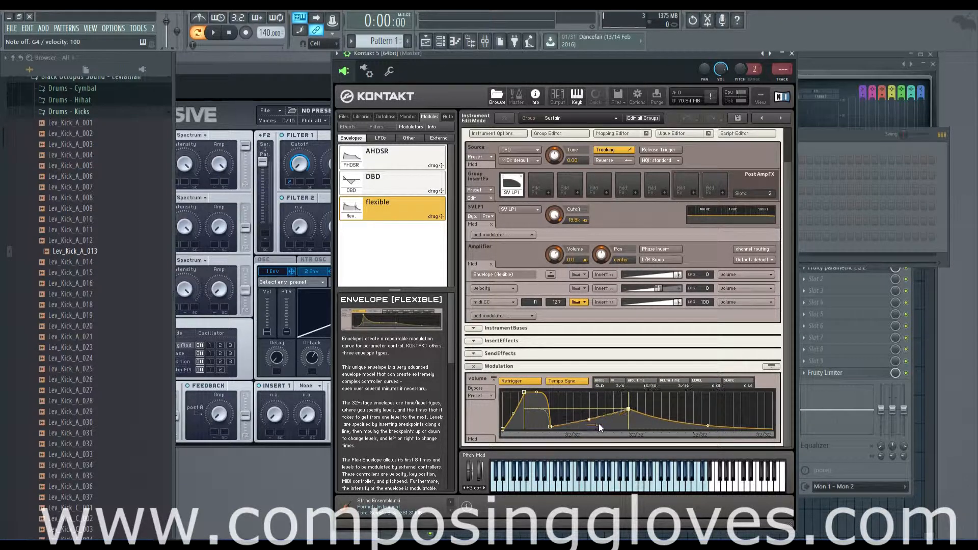
right_click(548, 424)
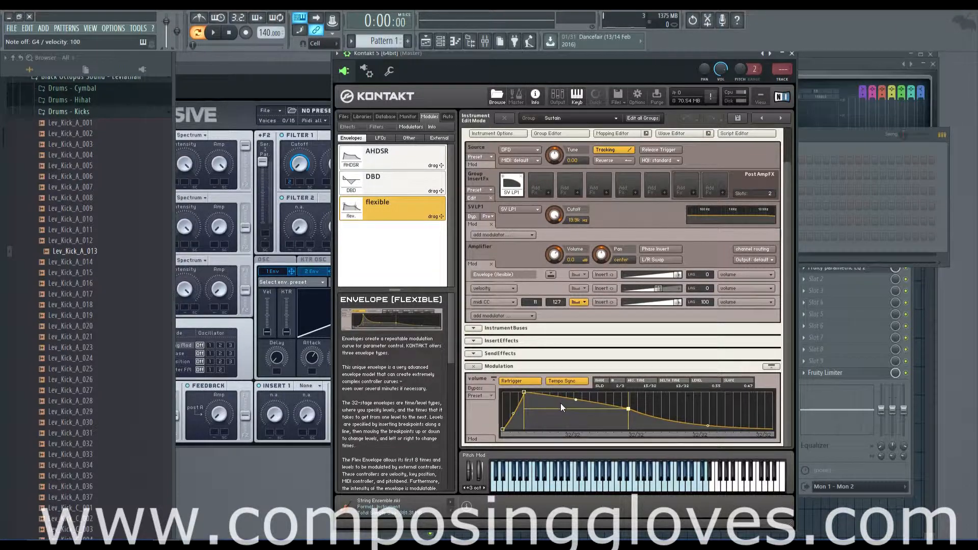
With Tempo Sync off, build a cluster of up-and-down breakpoints before the sustain end point, and shift its start to about 2.7 s
left_click(562, 384)
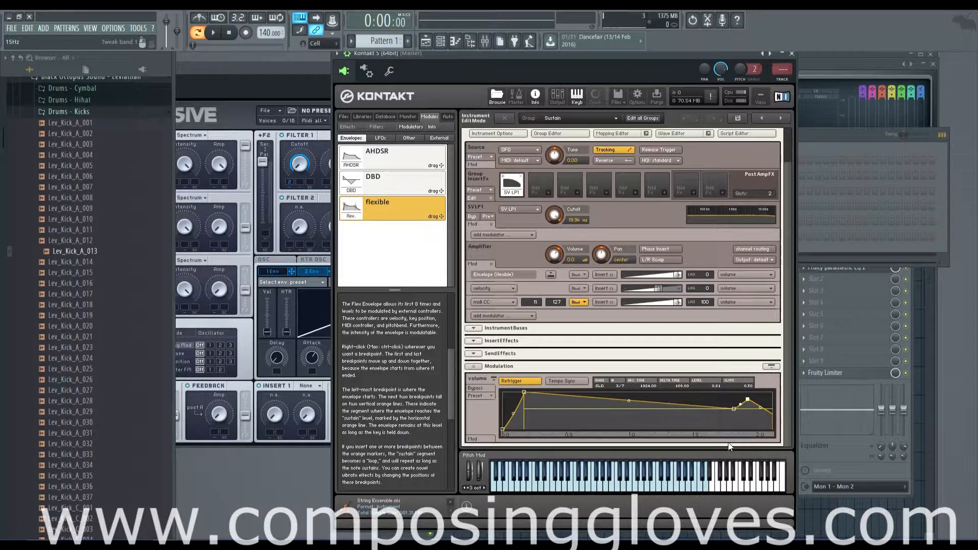
left_click_drag(710, 433, 654, 538)
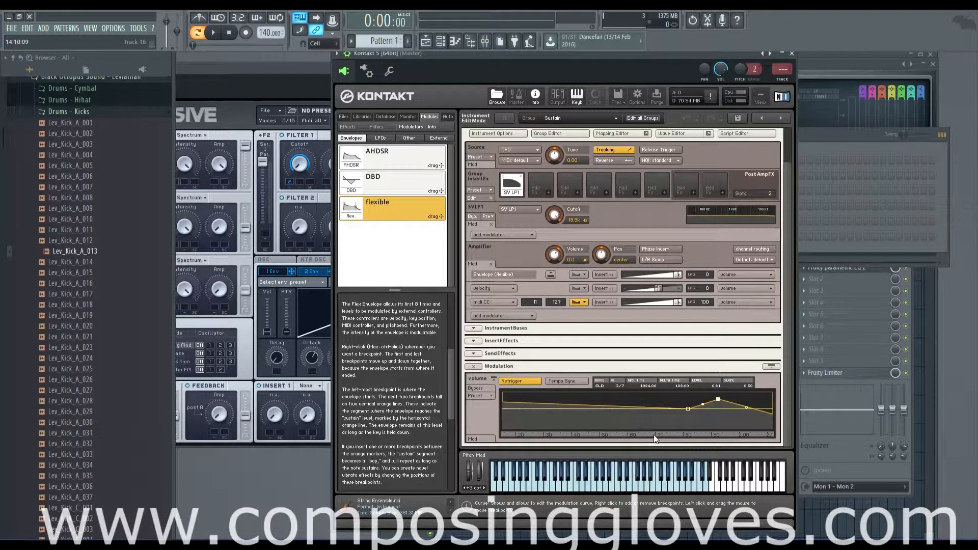
left_click_drag(653, 435, 570, 405)
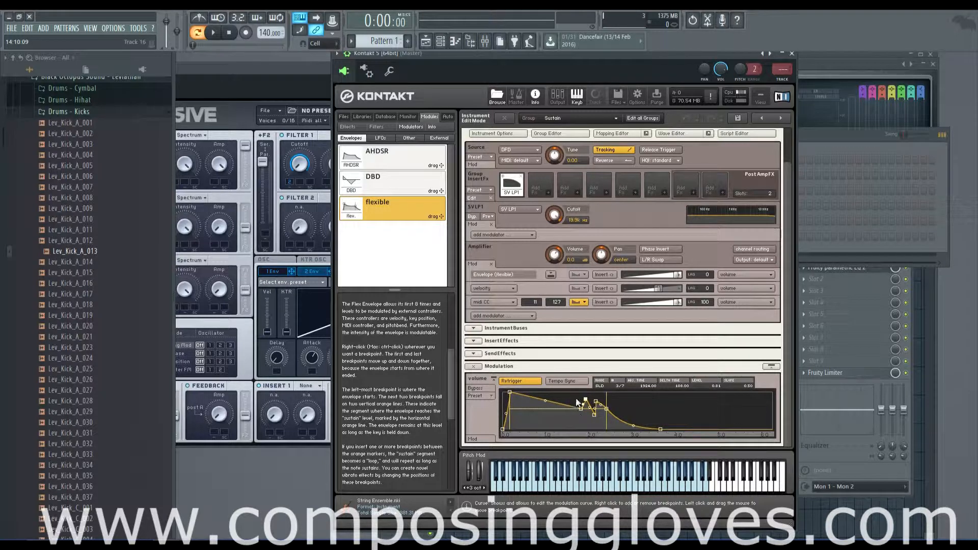
left_click_drag(583, 410, 621, 409)
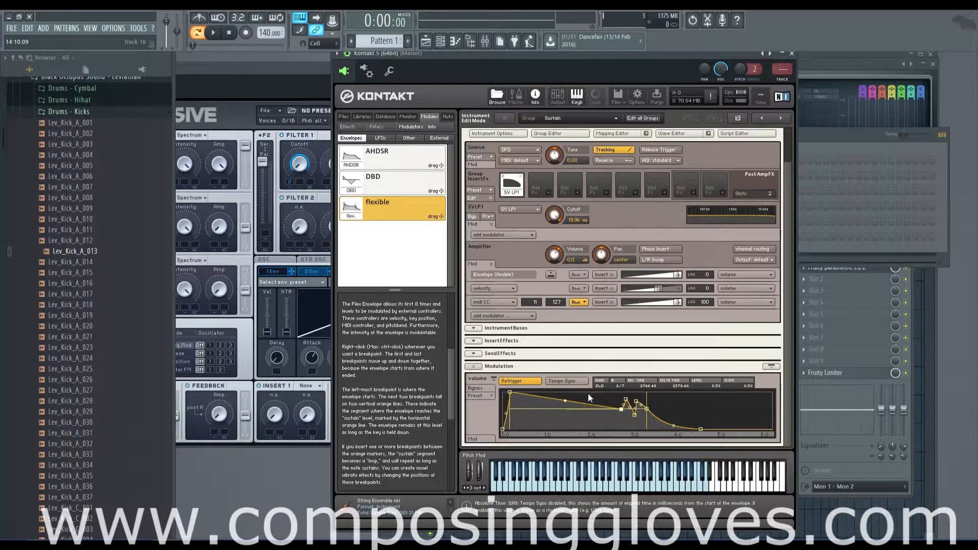
Move the second breakpoint after the peak to about 1.4 s, and extend the release with rising and dipping breakpoints that end at zero level
left_click(601, 386)
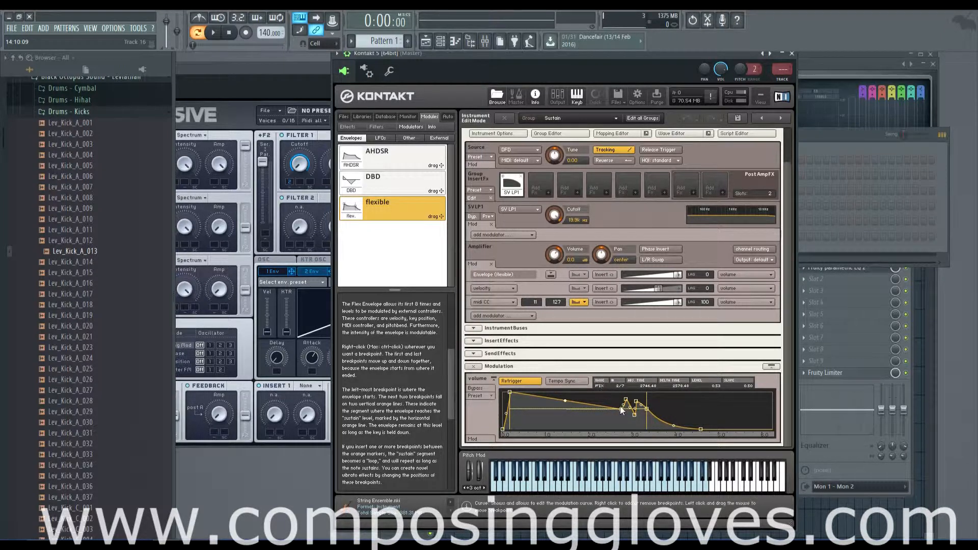
left_click_drag(621, 409, 562, 408)
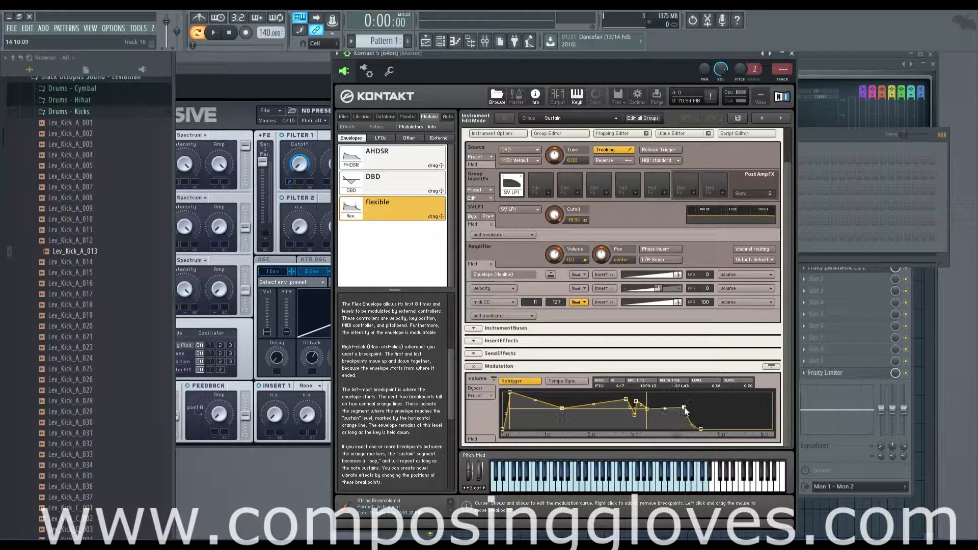
right_click(711, 400)
right_click(736, 414)
right_click(749, 409)
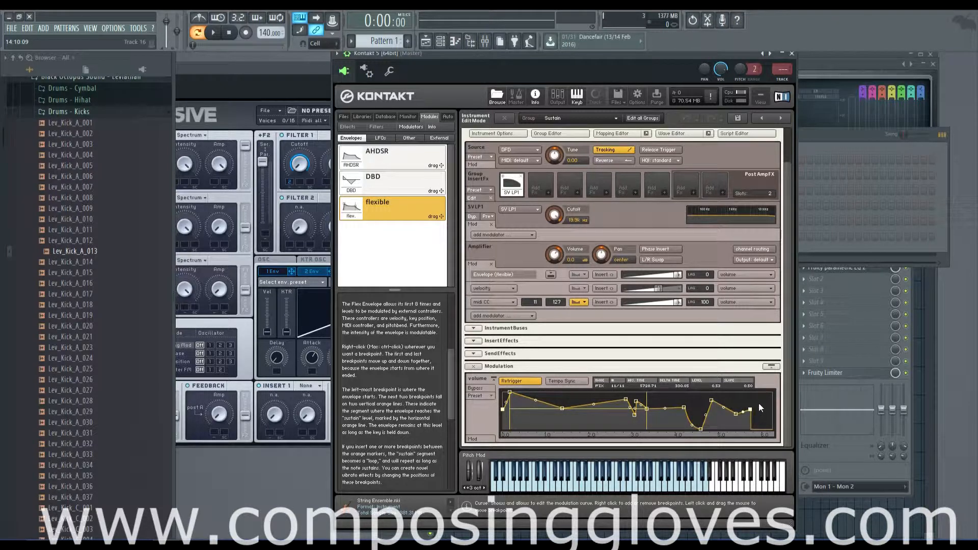
right_click(759, 404)
left_click_drag(503, 400, 500, 406)
left_click_drag(762, 408, 762, 448)
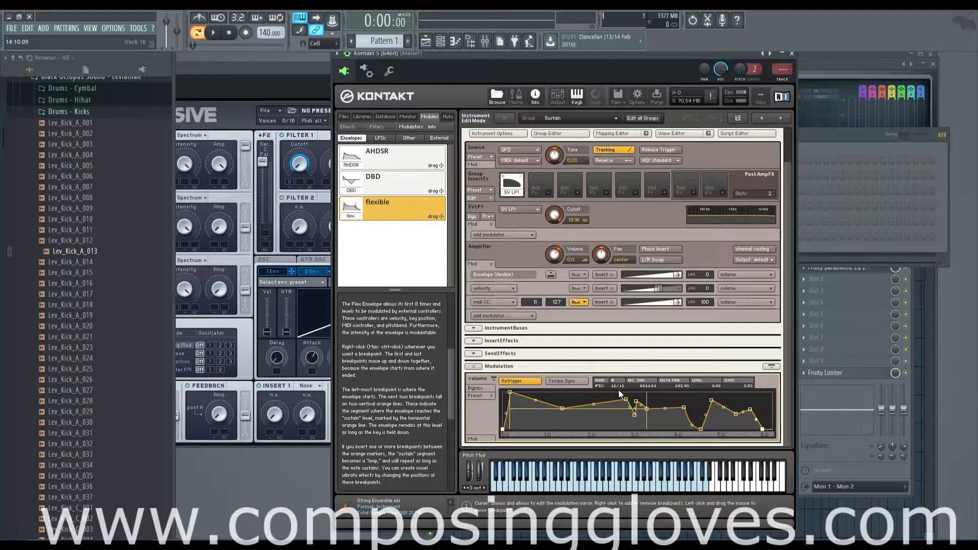
Vary the time and level of the next breakpoint, leave it at about 2.5 s, and bend the curve leading into it upward
left_click(626, 400)
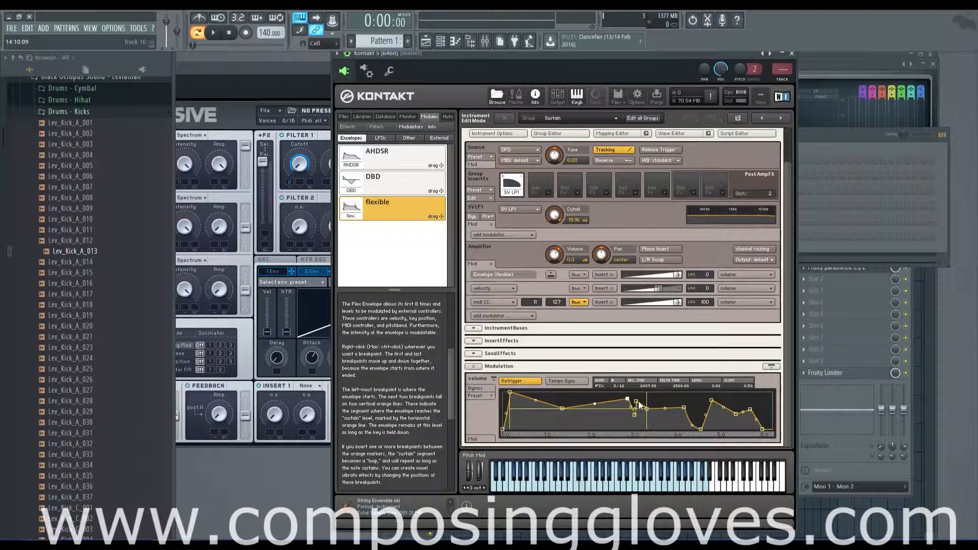
left_click_drag(627, 400, 594, 397)
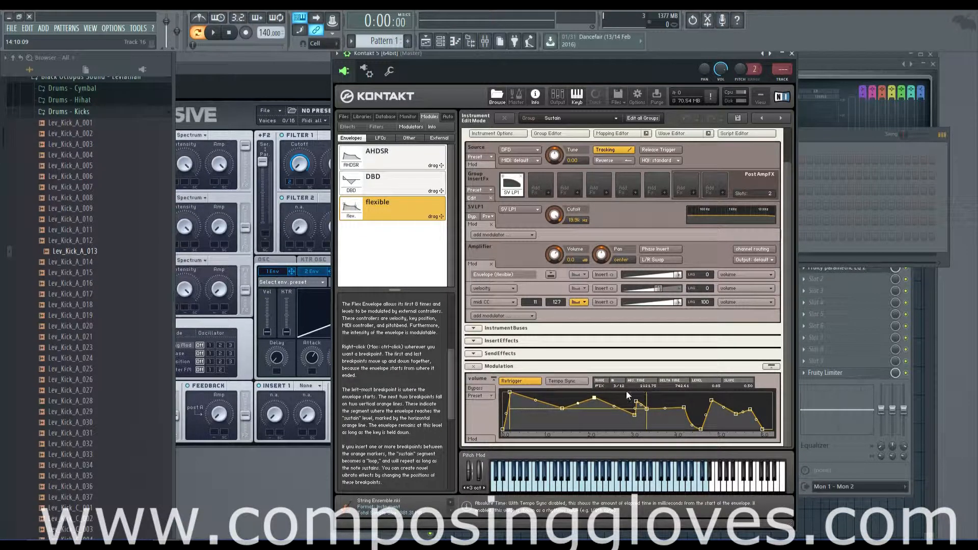
left_click_drag(595, 397, 604, 401)
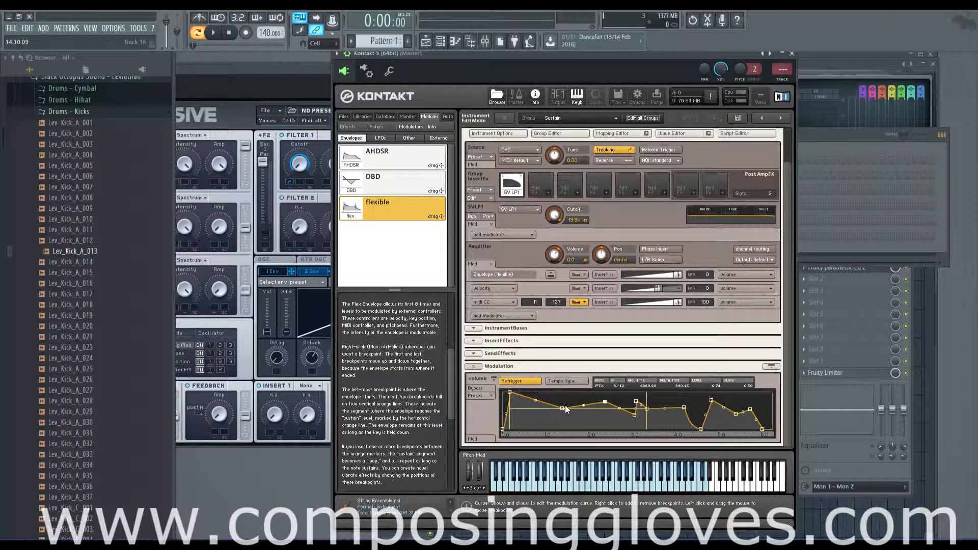
left_click_drag(602, 403, 572, 401)
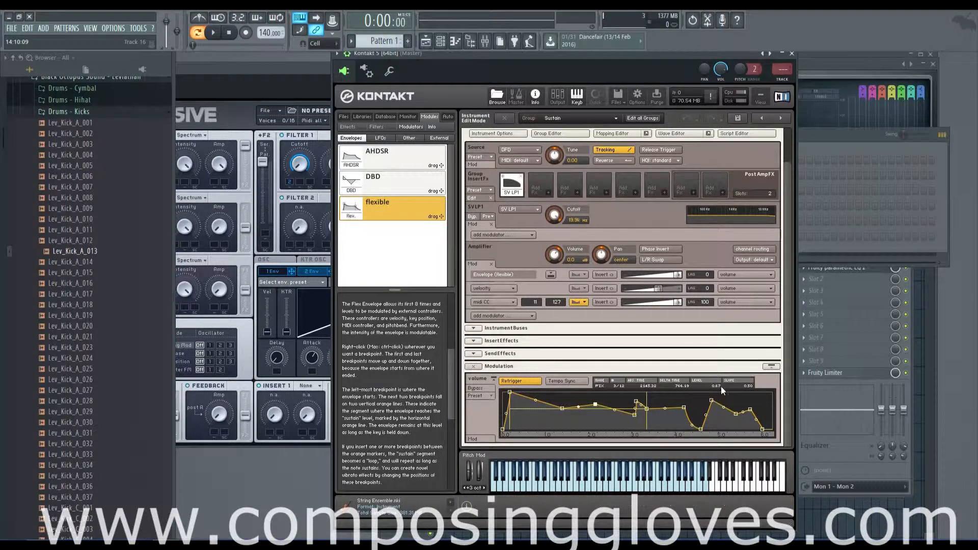
mouse_move(596, 404)
left_mouse_down()
mouse_move(596, 425)
mouse_move(595, 406)
left_mouse_up()
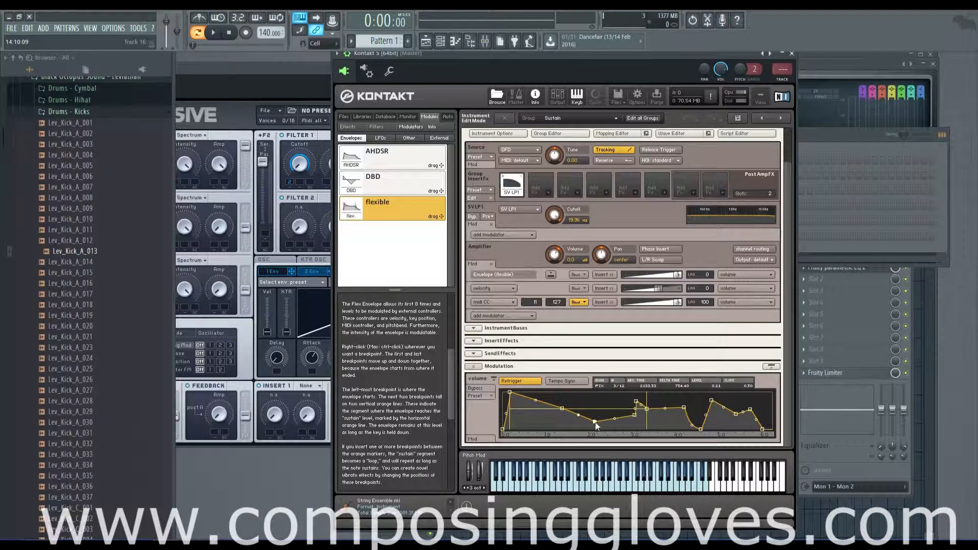
mouse_move(601, 410)
left_mouse_down()
mouse_move(608, 403)
mouse_move(599, 422)
mouse_move(606, 404)
mouse_move(591, 416)
mouse_move(611, 396)
left_mouse_up()
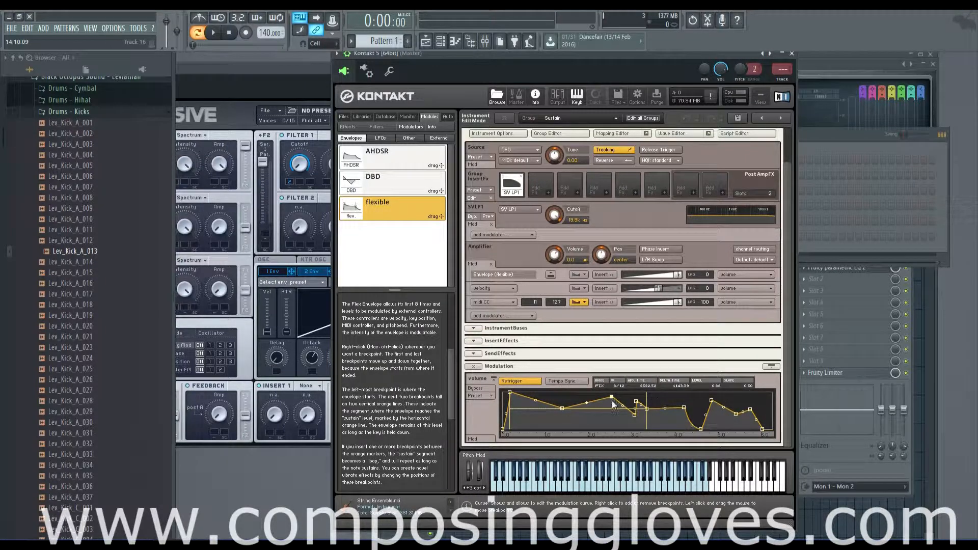
mouse_move(584, 402)
left_mouse_down()
mouse_move(585, 433)
mouse_move(584, 399)
left_mouse_up()
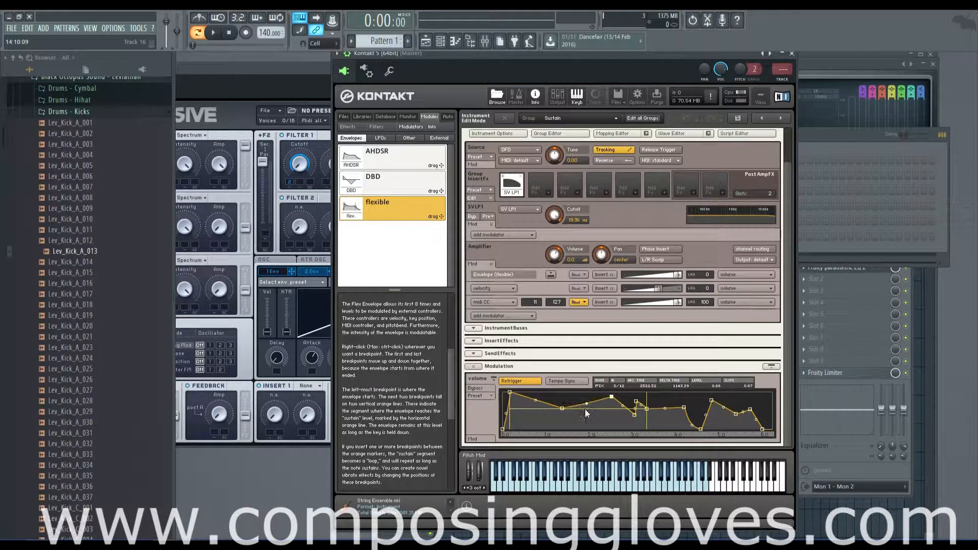
mouse_move(586, 407)
left_mouse_down()
mouse_move(582, 384)
mouse_move(590, 401)
left_mouse_up()
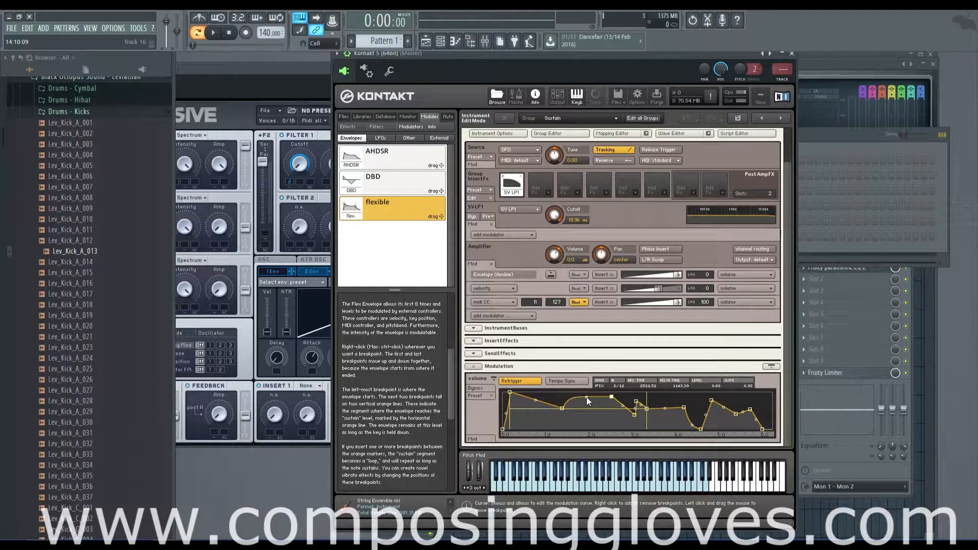
Shift the release's dip and following high breakpoint slightly in time, and move the envelope's peak to about 0.24 s
left_click_drag(700, 428, 705, 428)
left_click(711, 400)
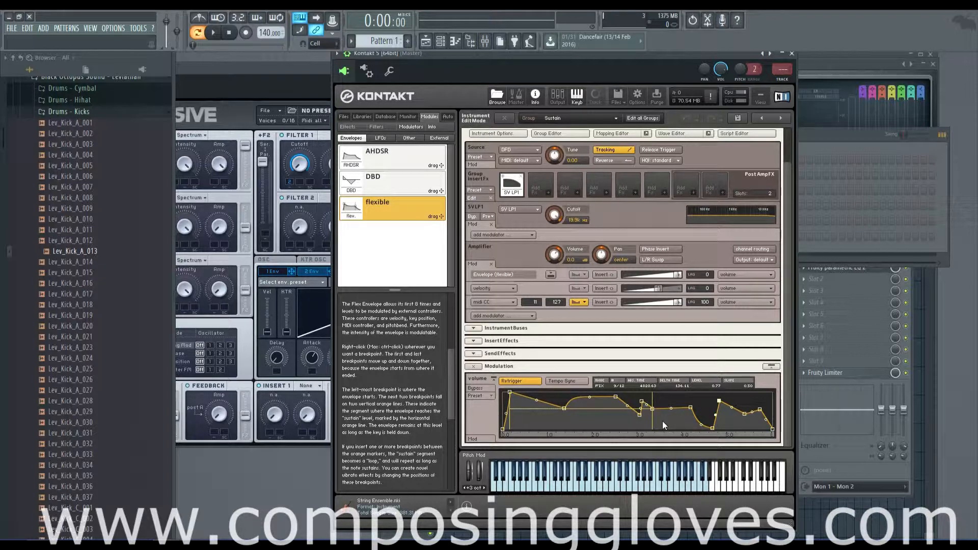
mouse_move(510, 393)
left_mouse_down()
mouse_move(508, 401)
mouse_move(514, 392)
left_mouse_up()
Add a velocity modulator to the flexible envelope with level 1 as its modulation target
left_click(482, 437)
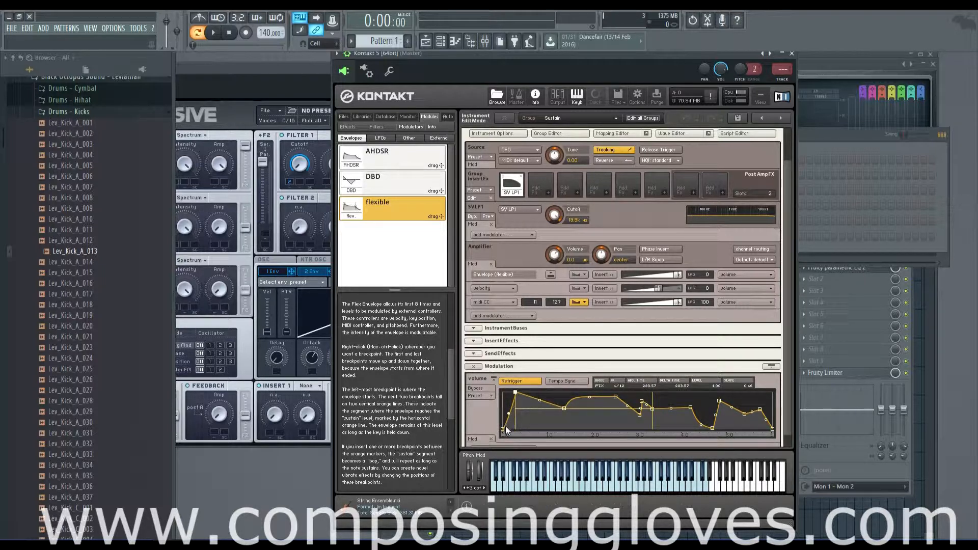
scroll(514, 422, "down", 1)
left_click(516, 435)
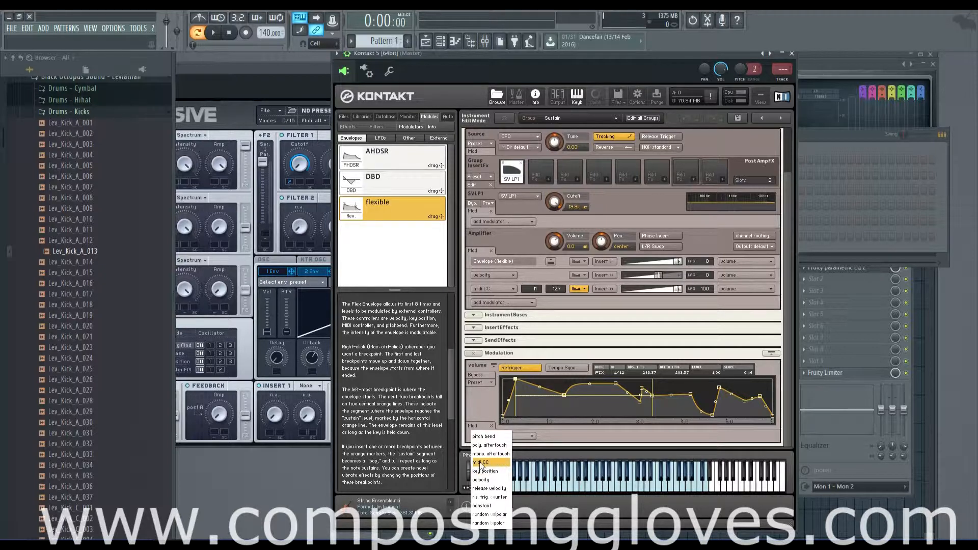
left_click(480, 479)
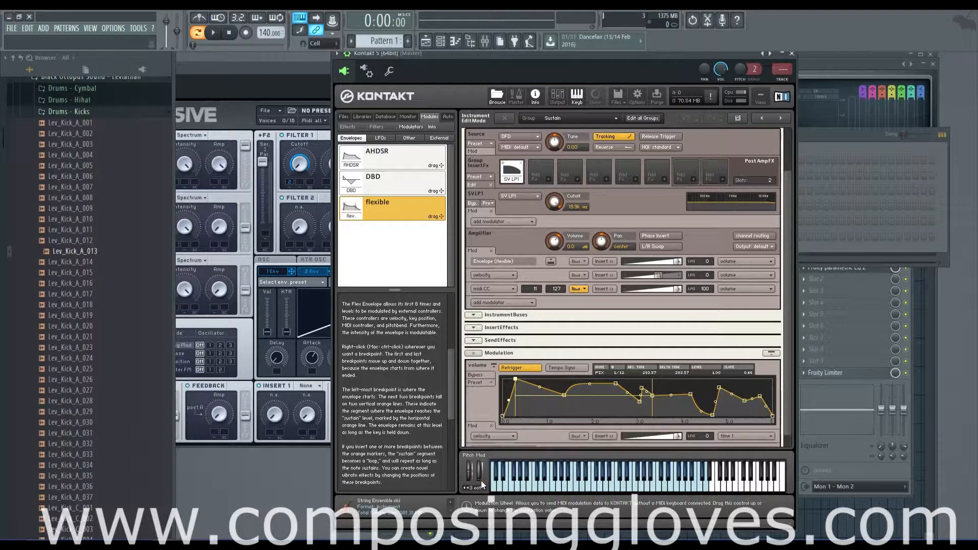
scroll(520, 444, "down", 1)
left_click(733, 424)
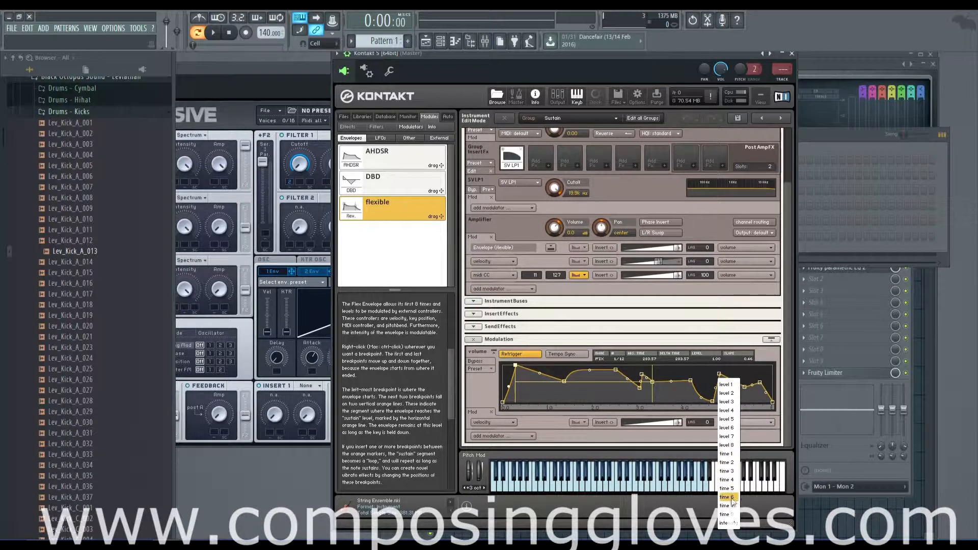
left_click(727, 384)
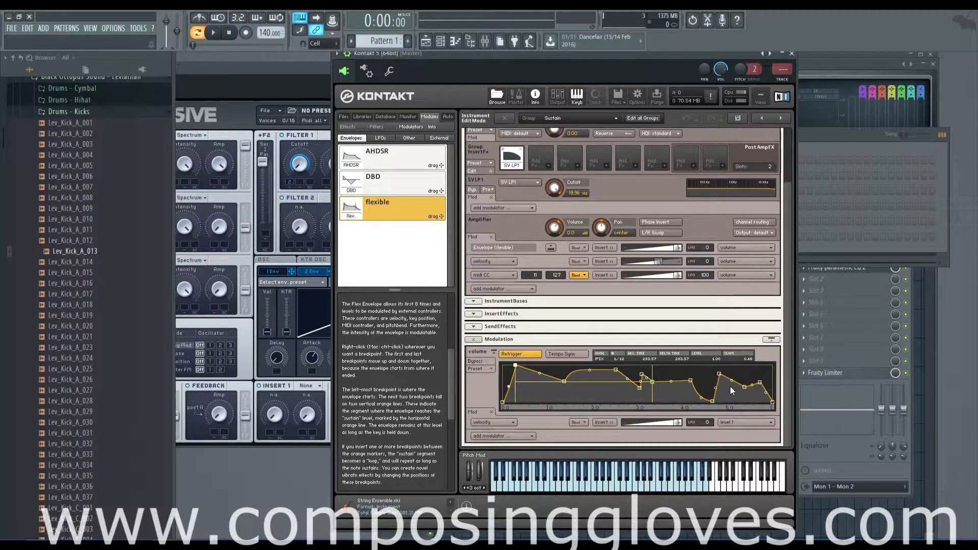
Switch the envelope's velocity modulator target to intensity and audition a note
left_click(744, 421)
left_click(740, 475)
left_click(558, 487)
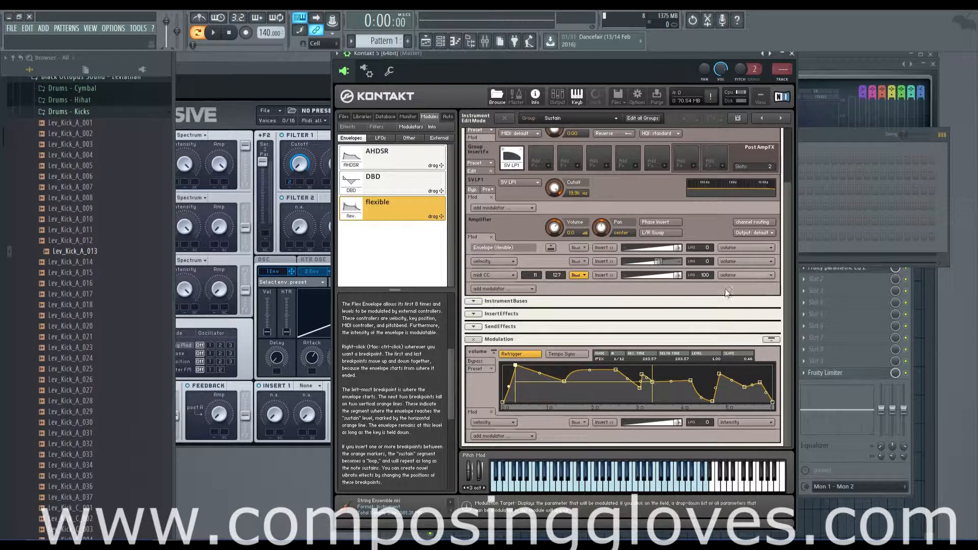
Delete the extra release breakpoints and pull the flexible envelope's end point in to about 3.9 s
left_click_drag(760, 383, 730, 377)
right_click(718, 375)
right_click(732, 376)
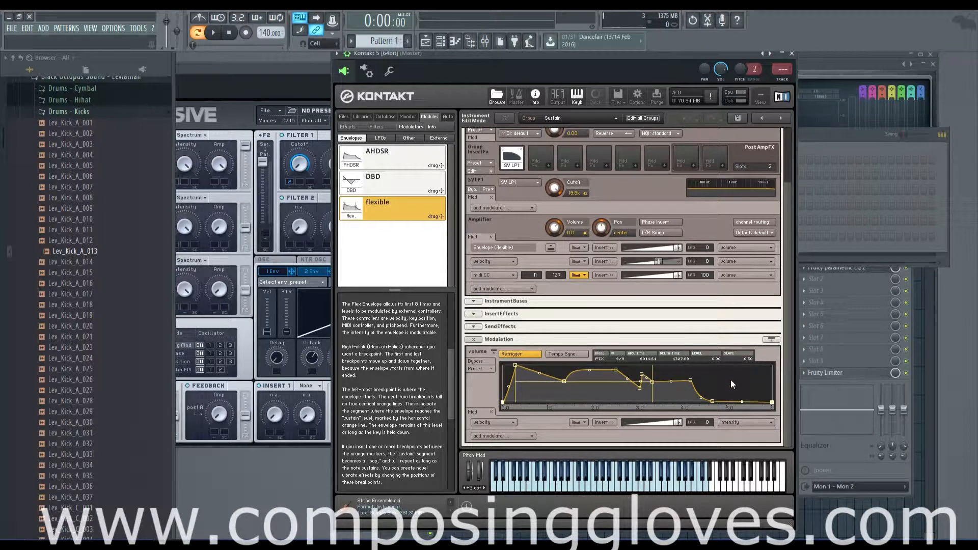
right_click(712, 402)
right_click(689, 380)
left_click_drag(772, 402, 678, 403)
Delete all breakpoints between the flexible envelope's peak and sustain end, and audition a note
left_click_drag(642, 374, 645, 376)
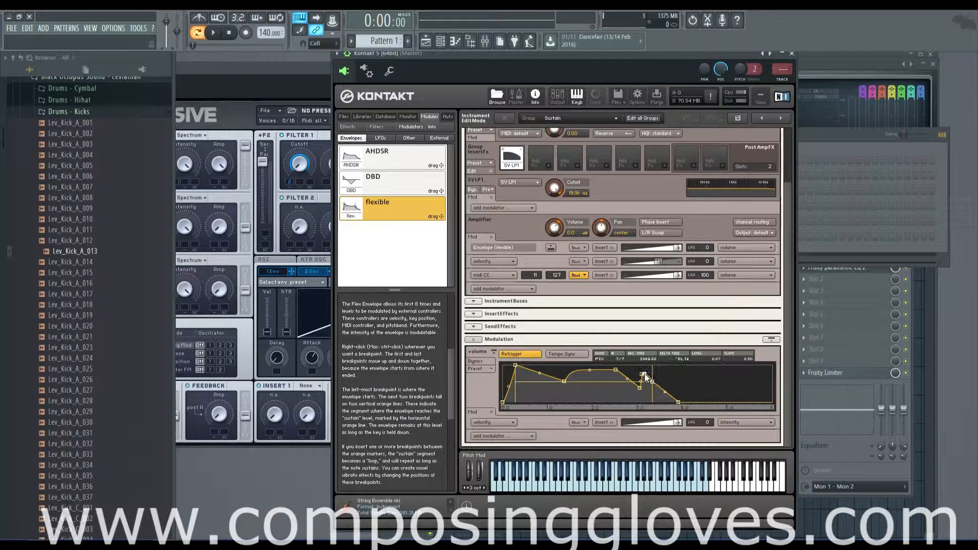
right_click(615, 369)
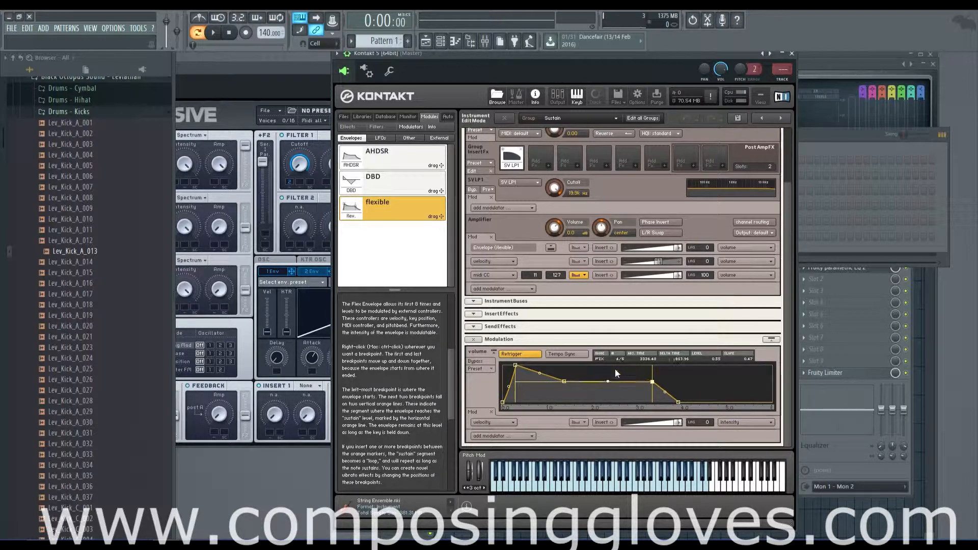
right_click(564, 380)
left_click(572, 478)
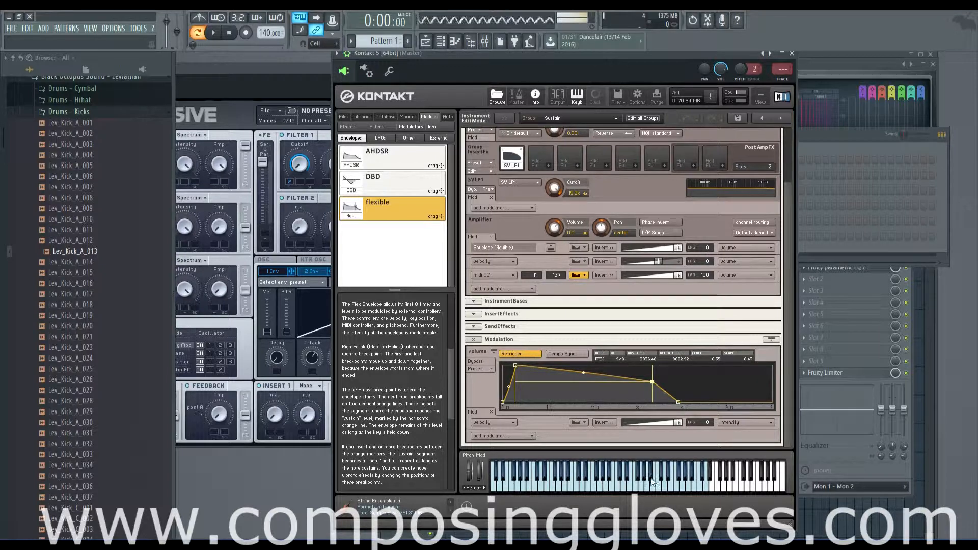
Set the envelope's velocity modulator target back to level 1
left_click(747, 425)
left_click(770, 419)
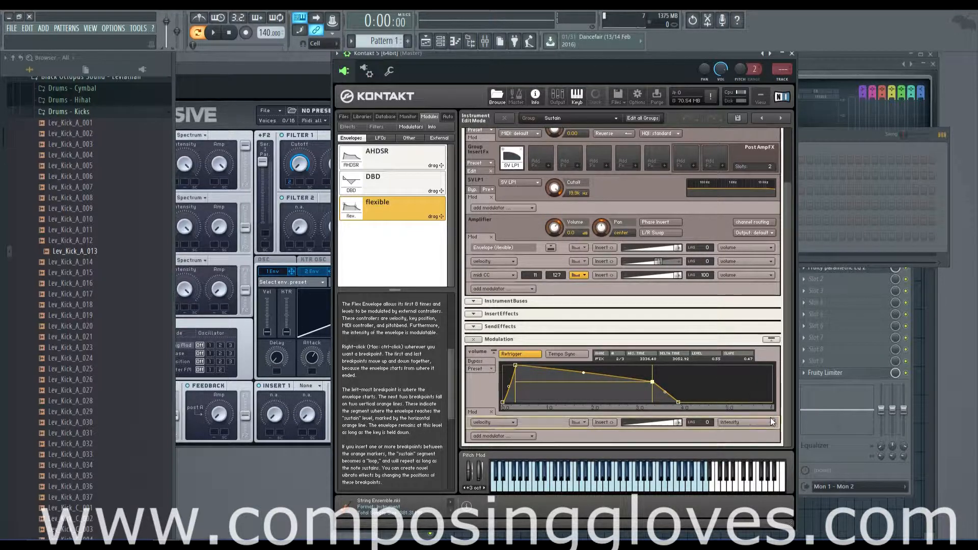
left_click(770, 422)
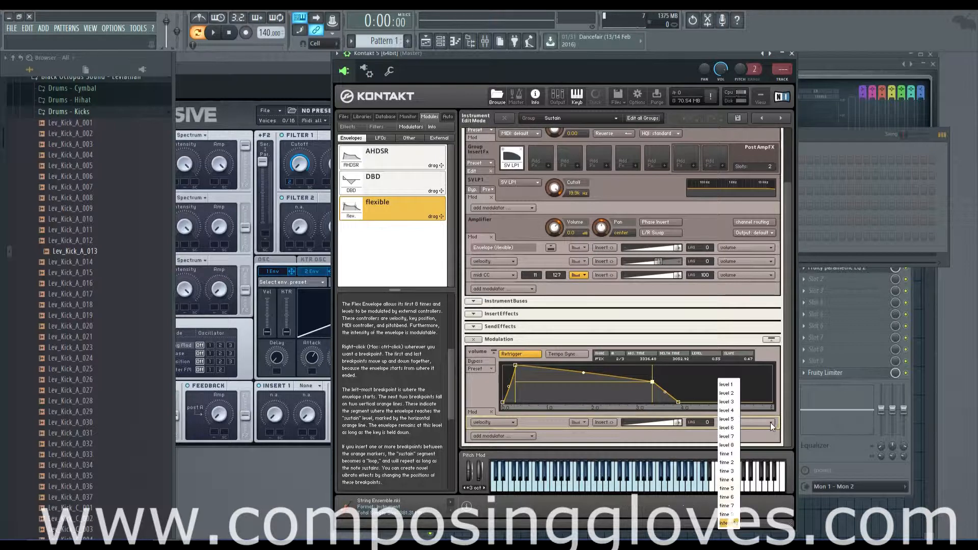
left_click(735, 385)
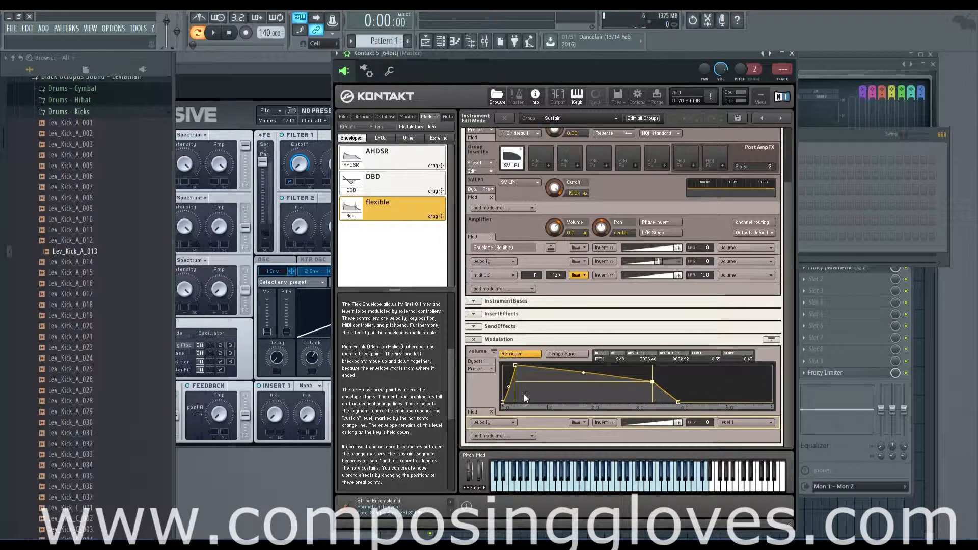
Move the flexible envelope's peak to about 0.66 s at a level of about 0.84, auditioning notes with each adjustment
left_click_drag(515, 366, 533, 377)
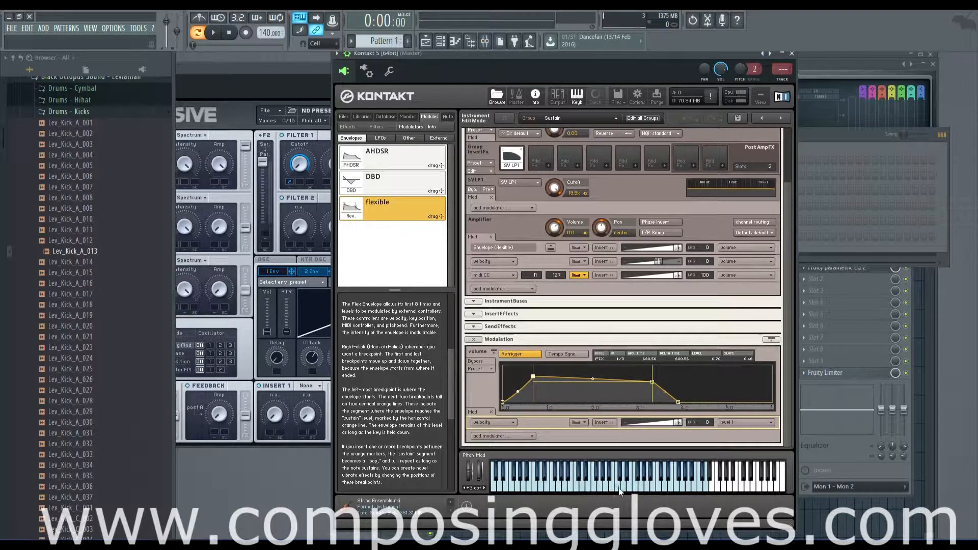
left_click(618, 490)
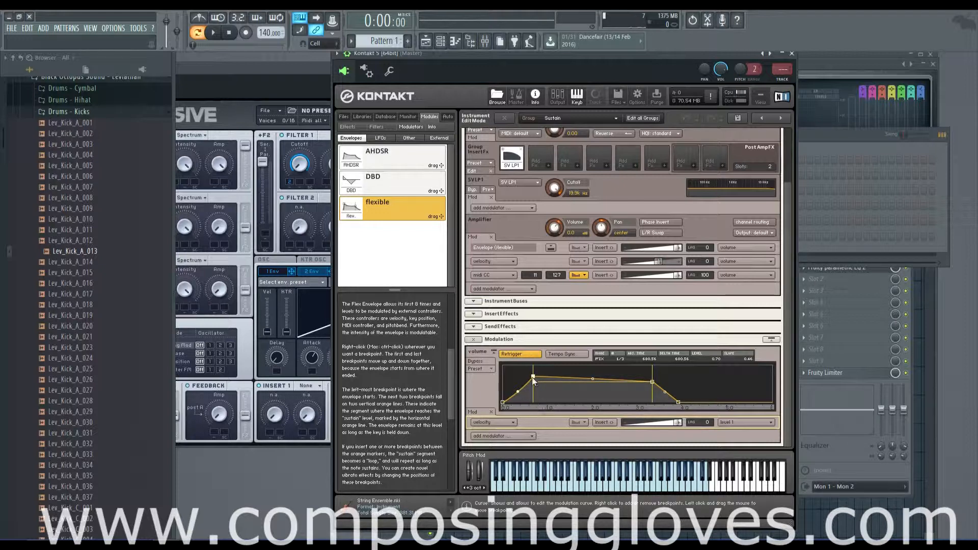
mouse_move(533, 375)
left_mouse_down()
mouse_move(507, 378)
mouse_move(555, 383)
mouse_move(532, 371)
left_mouse_up()
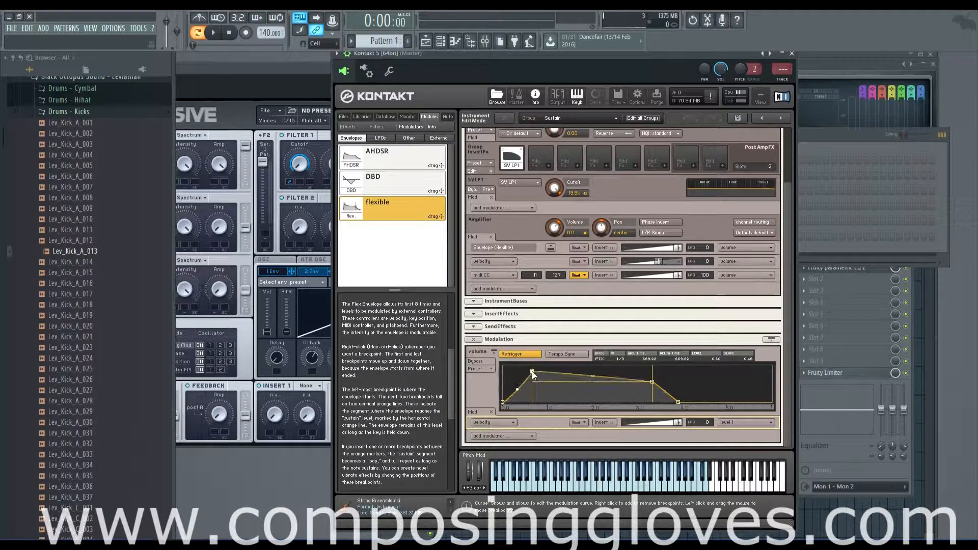
left_click(616, 483)
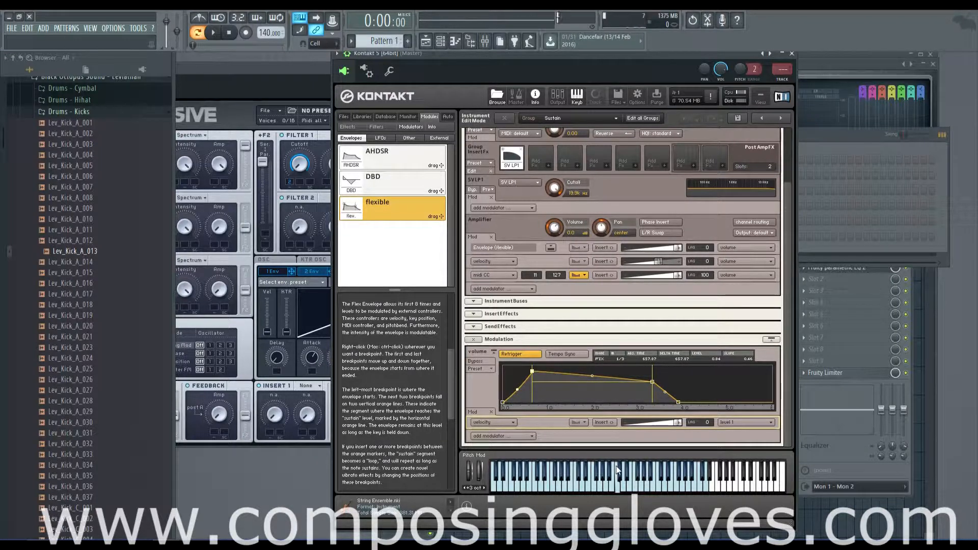
left_click(617, 491)
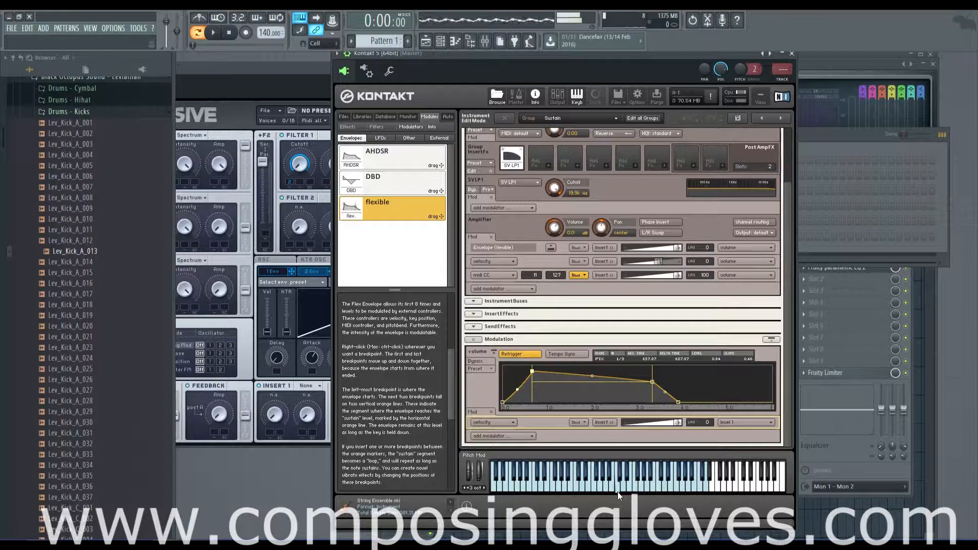
Change the envelope's velocity modulator target to level 2 and audition notes
left_click(725, 422)
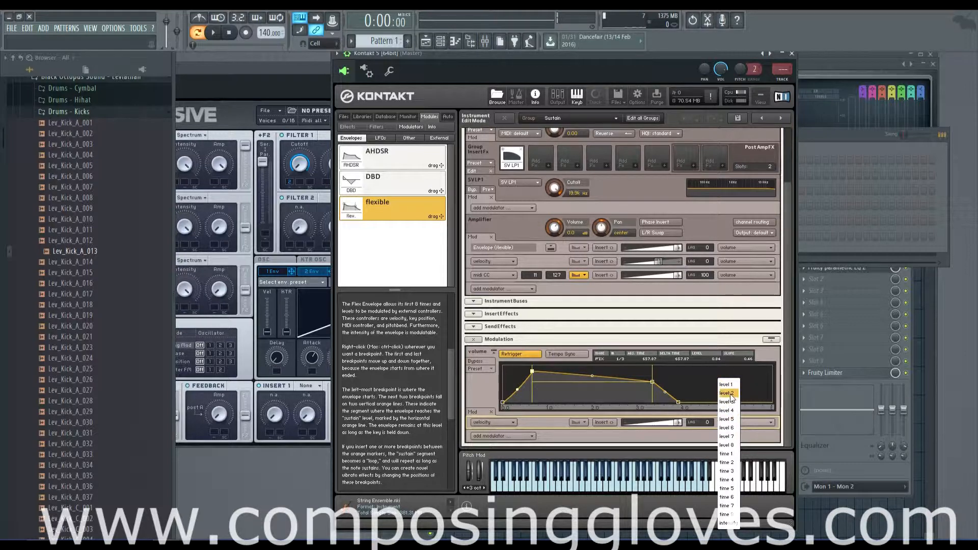
left_click(728, 393)
left_click(660, 489)
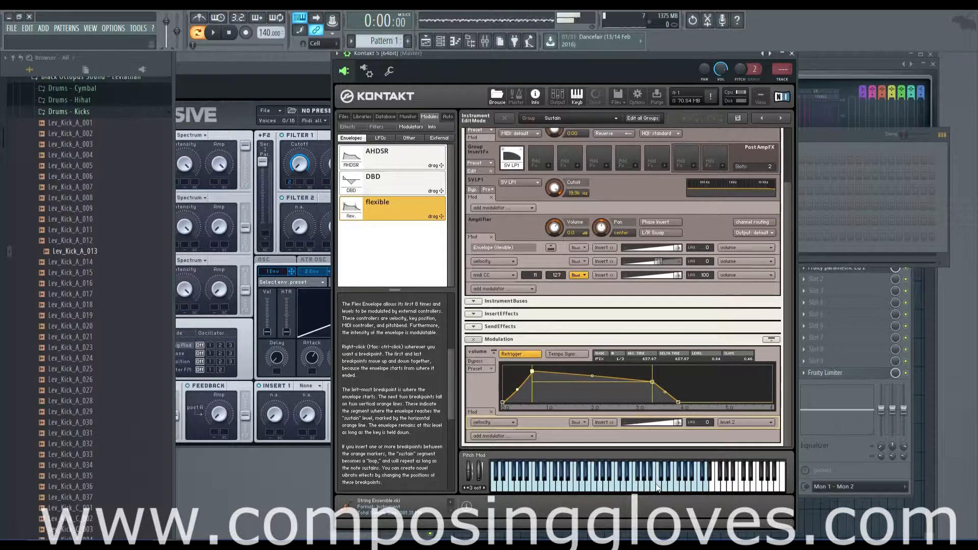
left_click(656, 487)
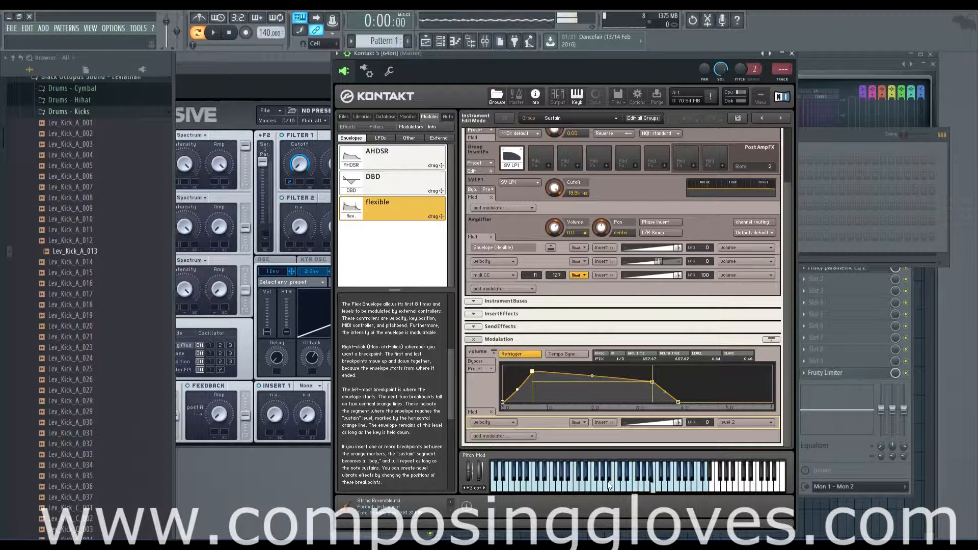
Add a breakpoint on the flexible envelope's attack slope, lower the peak to a level of about 0.79, and audition notes
right_click(522, 384)
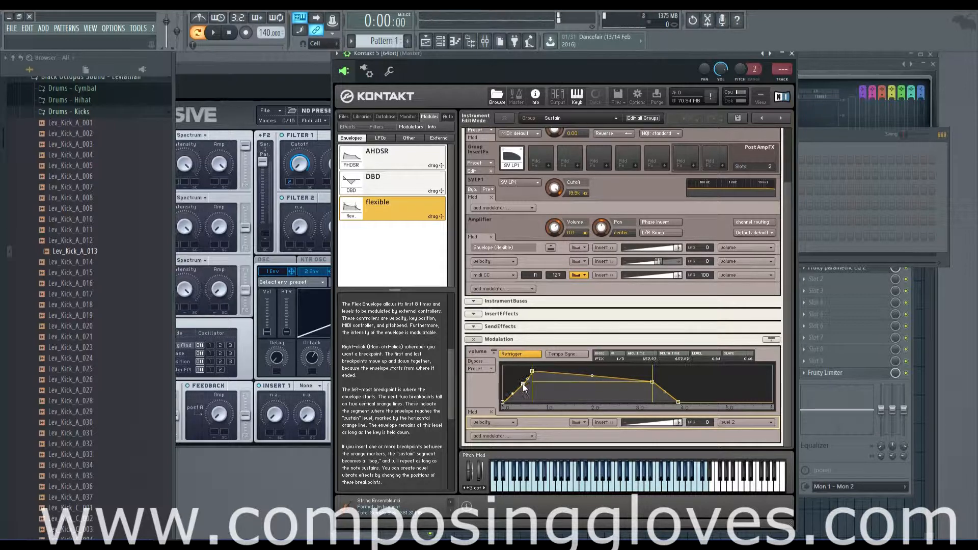
left_click(653, 481)
left_click_drag(532, 371, 529, 377)
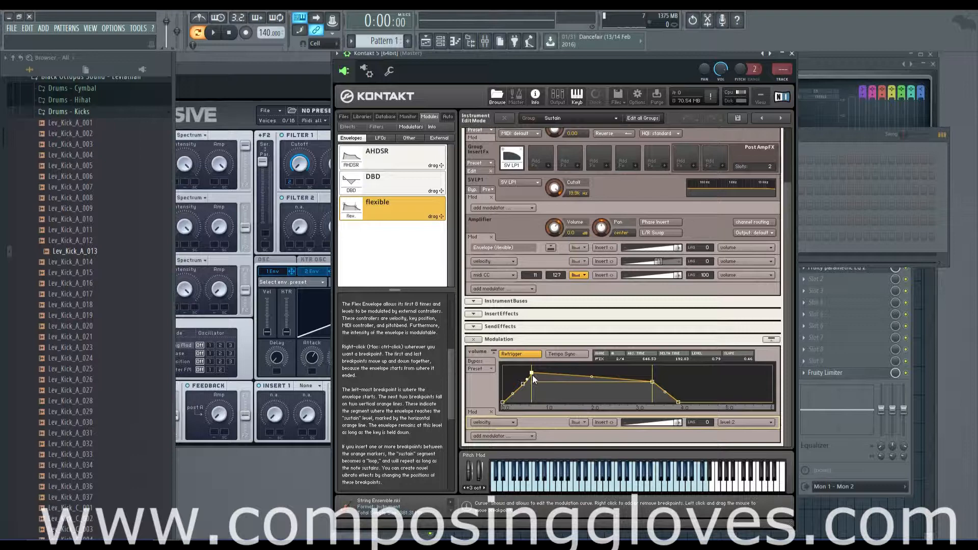
left_click(623, 480)
left_click(604, 481)
Reshape the flexible envelope with an early peak that falls to level 0.00 at about 0.72 s, auditioning notes
left_click_drag(531, 374, 536, 402)
right_click(543, 381)
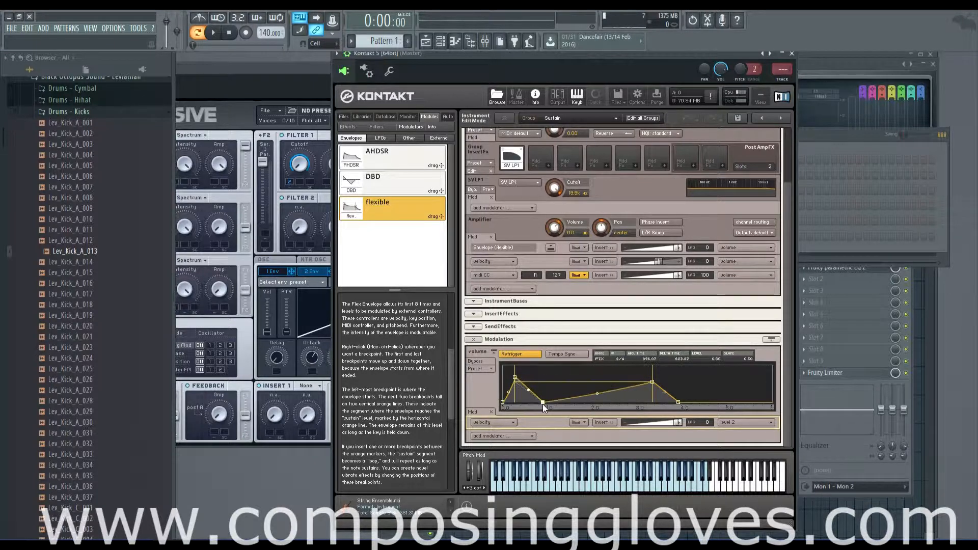
left_click(622, 487)
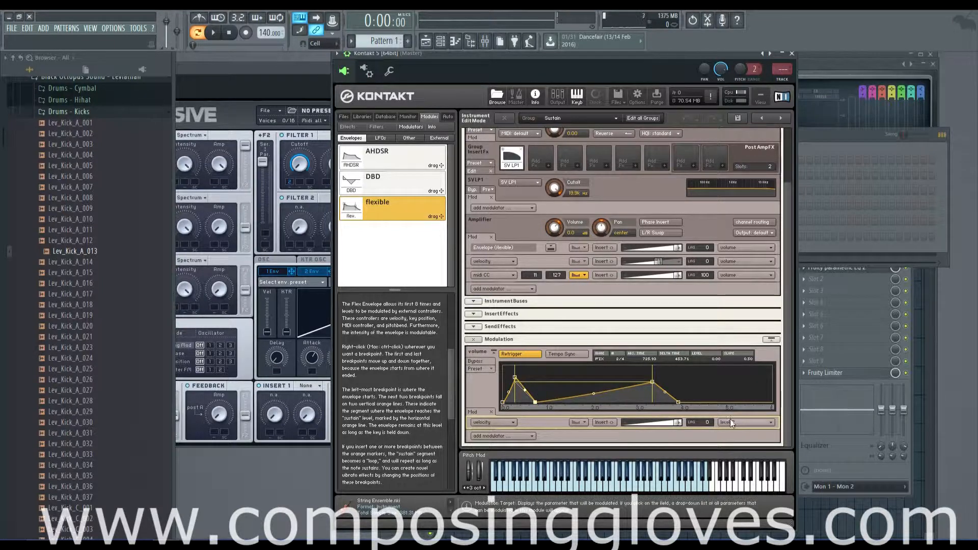
left_click(578, 488)
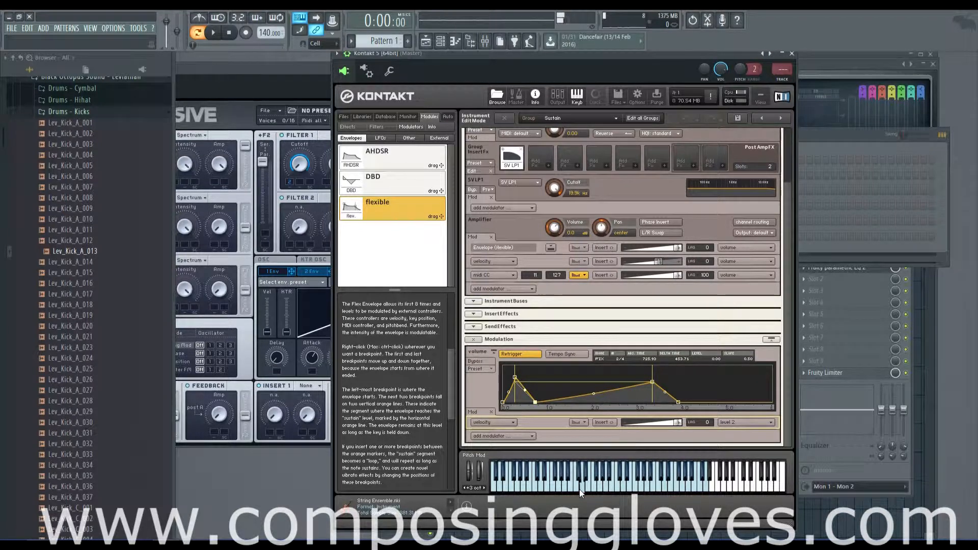
left_click(580, 469)
Change the flexible envelope's velocity modulator target from level 2 to level 1
left_click(754, 424)
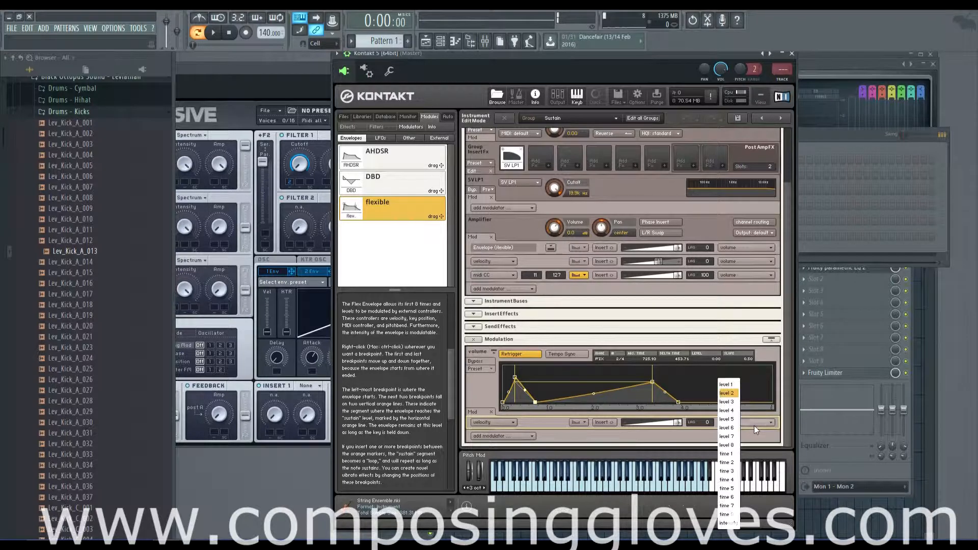
left_click(726, 384)
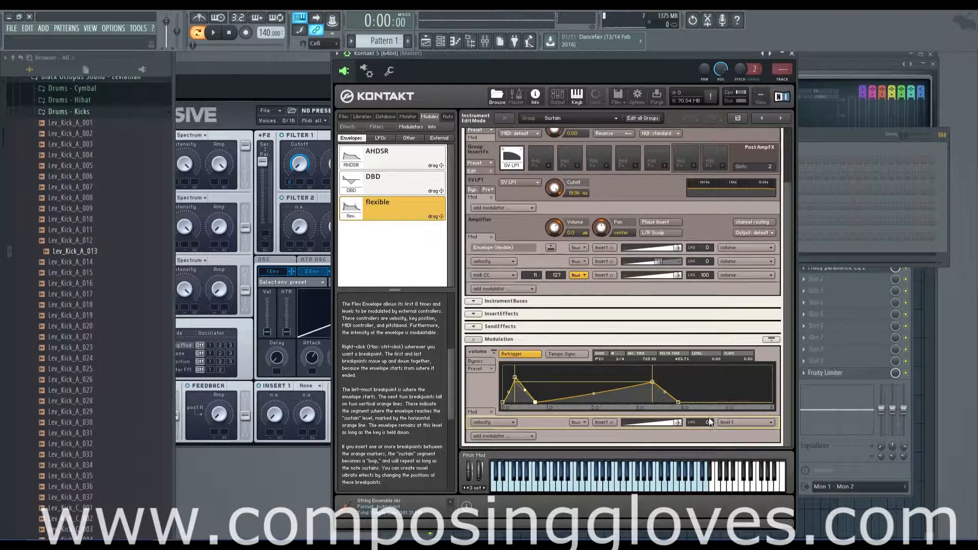
left_click(505, 426)
left_click(601, 428)
scroll(686, 302, "up", 3)
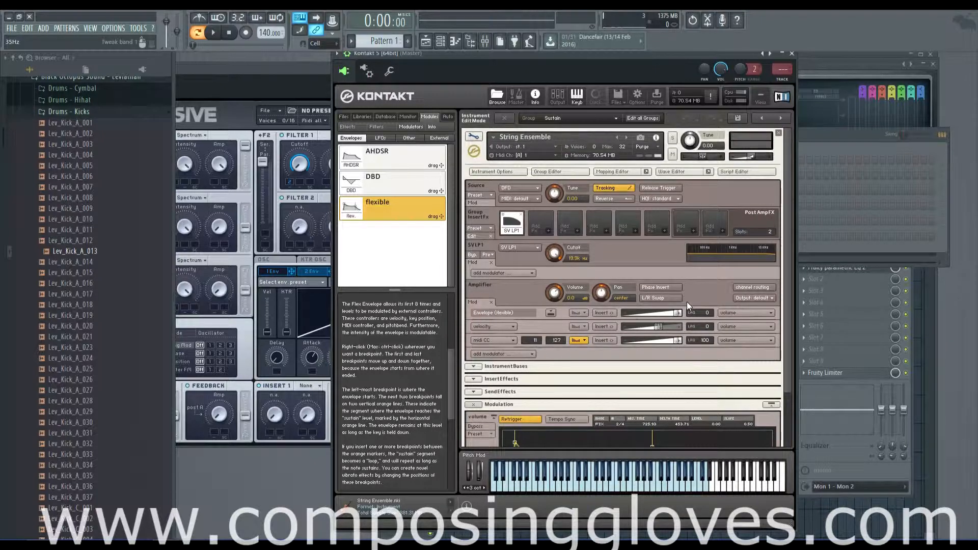